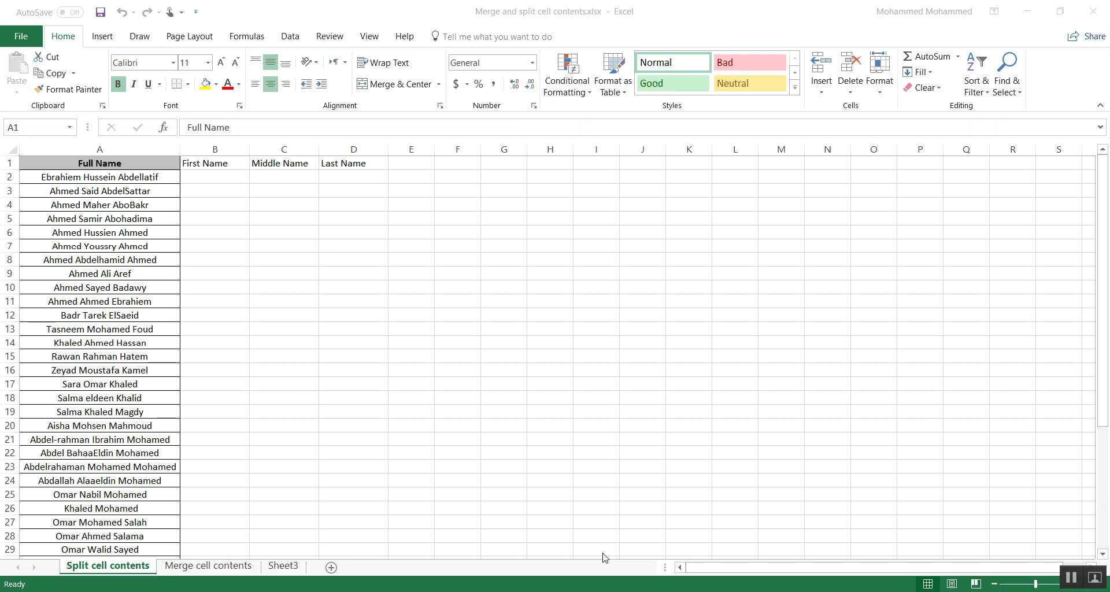
Select the 41 full names in A2:A42 of column A.
{"action": "left_click", "coordinate": [122, 173]}
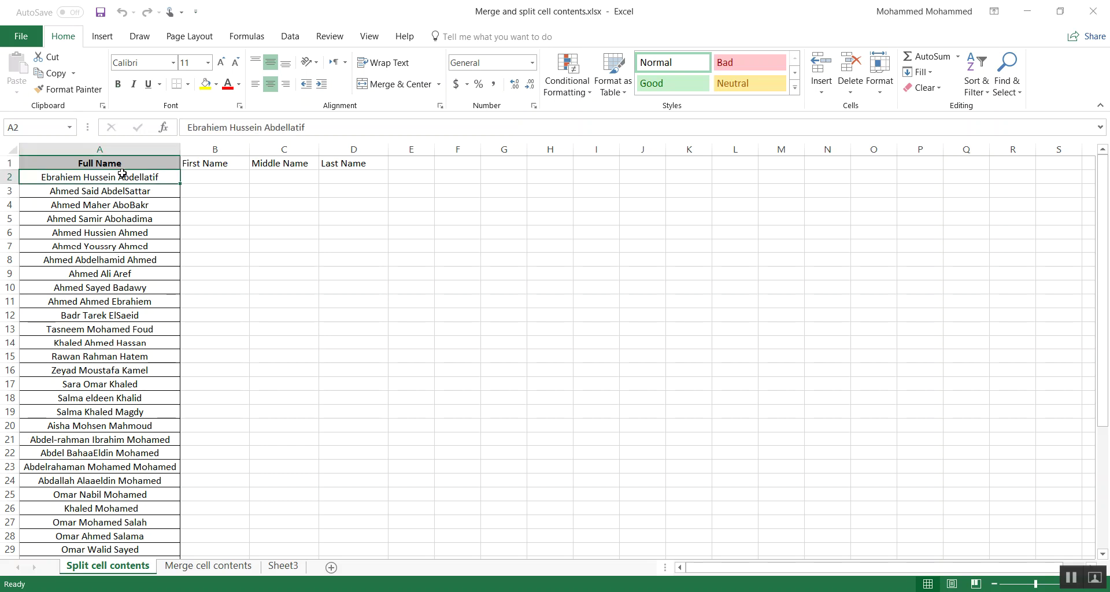
{"action": "key", "text": "Down"}
{"action": "key", "text": "ctrl+Down"}
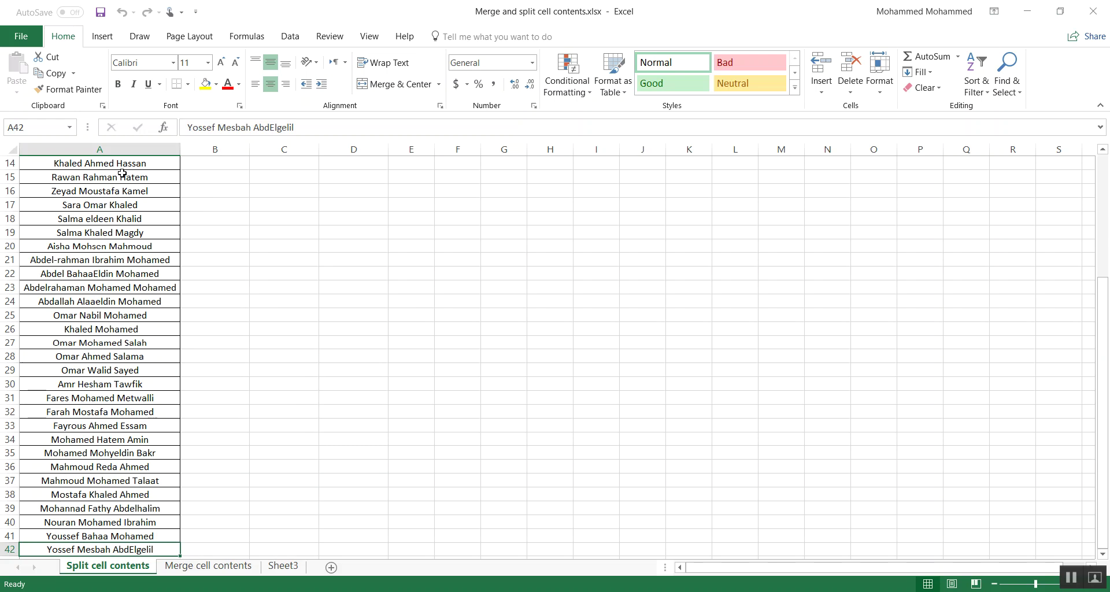
{"action": "key", "text": "ctrl+Up"}
{"action": "key", "text": "Down"}
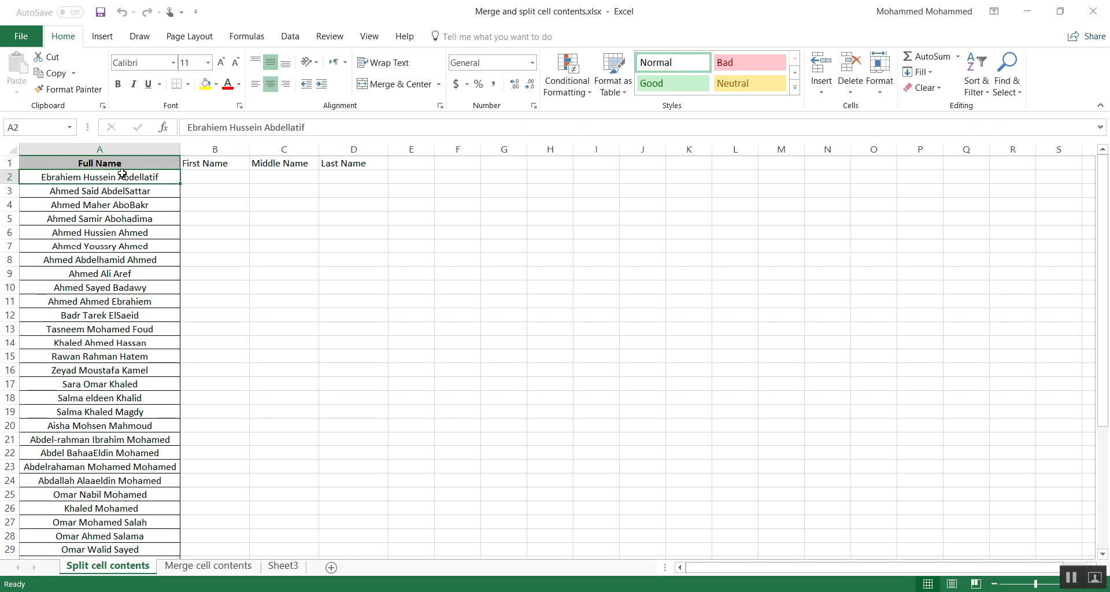
{"action": "key", "text": "Right"}
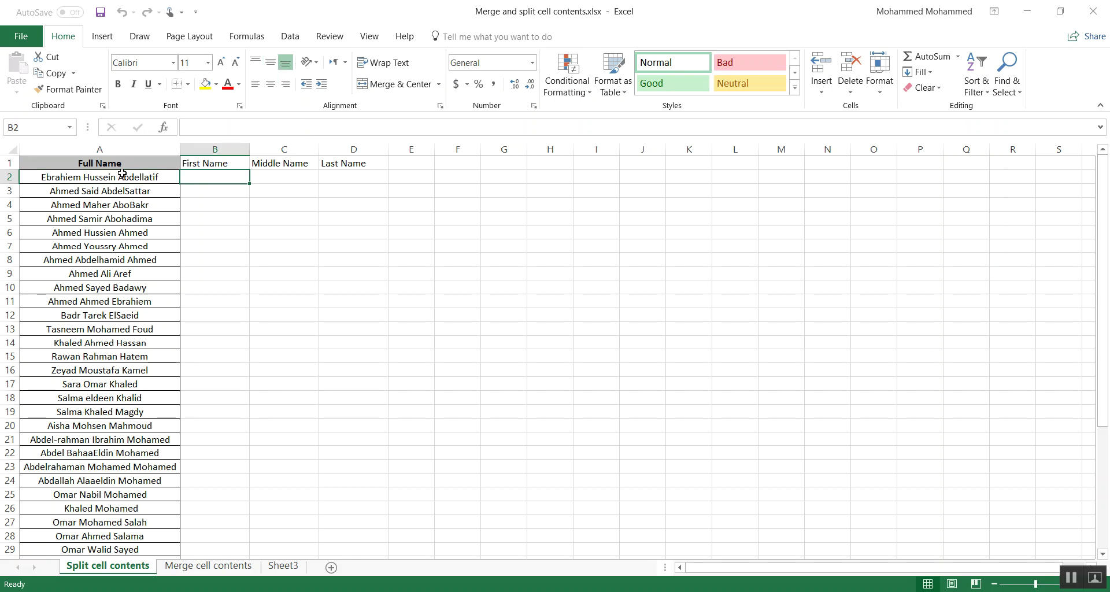
{"action": "key", "text": "Right"}
{"action": "key", "text": "Right"}
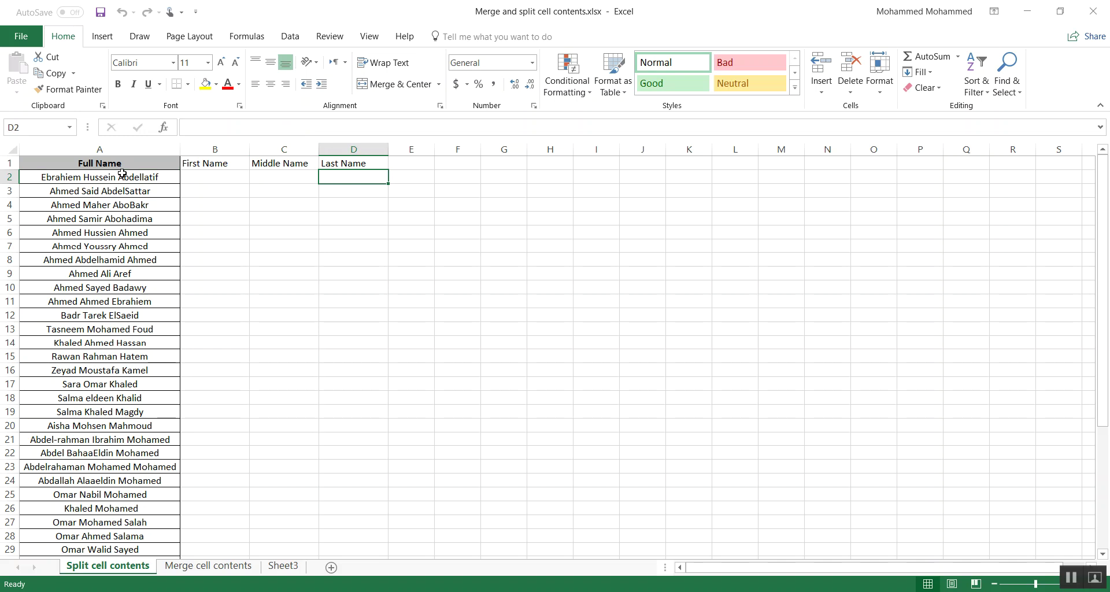
{"action": "key", "text": "Left"}
{"action": "key", "text": "Left"}
{"action": "key", "text": "Left"}
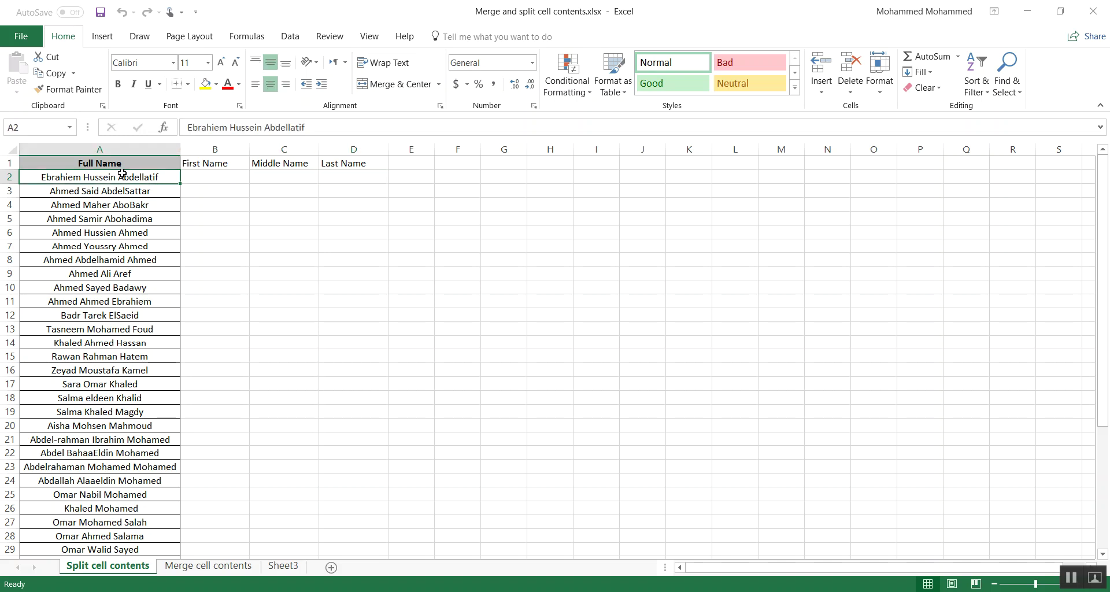
{"action": "key", "text": "ctrl+shift+Down"}
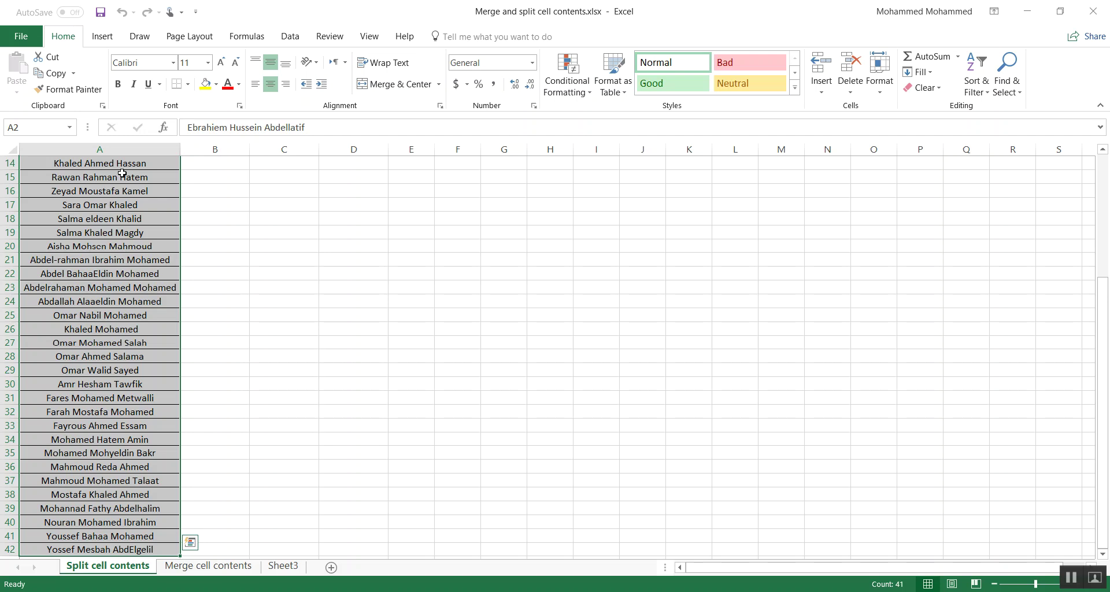
Collapse the ribbon, reselect A2:A42, and pin the Data tab in view.
{"action": "scroll", "coordinate": [223, 280], "scroll_direction": "up", "scroll_amount": 5}
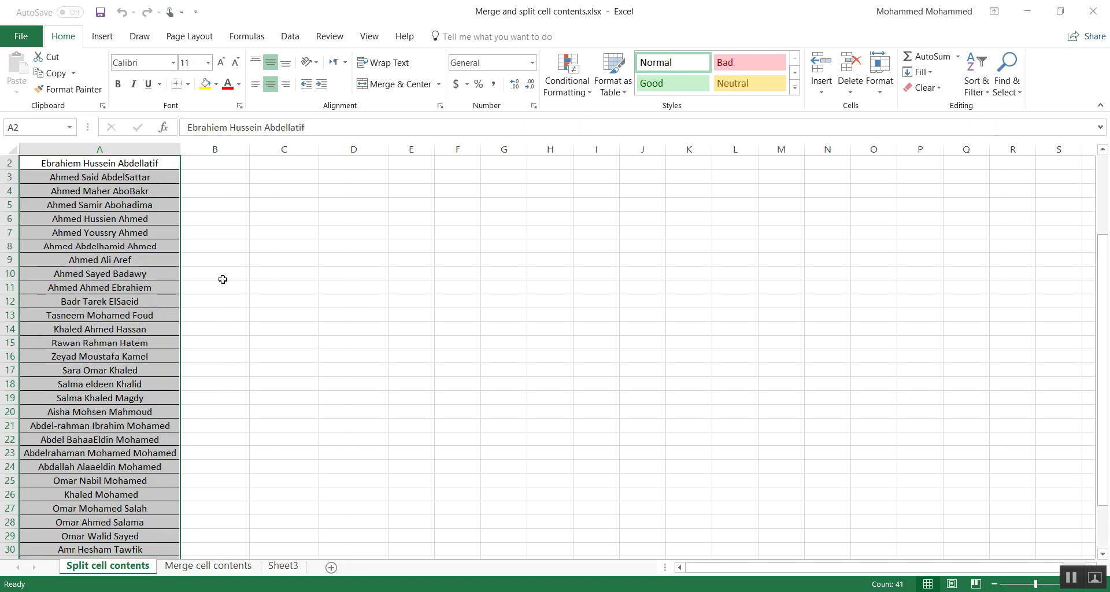
{"action": "double_click", "coordinate": [69, 44]}
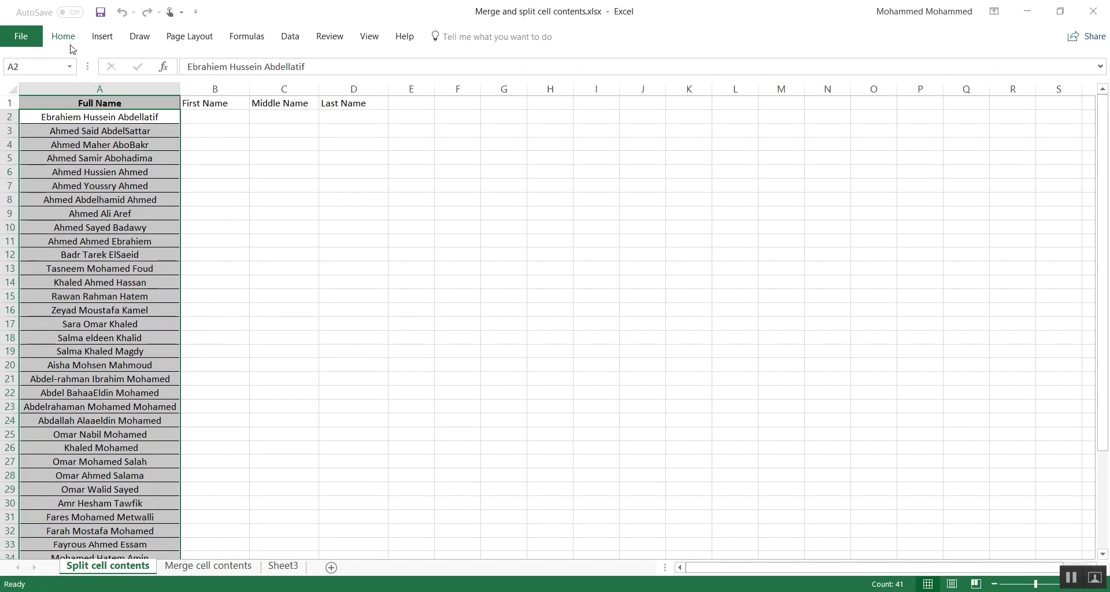
{"action": "key", "text": "shift+BackSpace"}
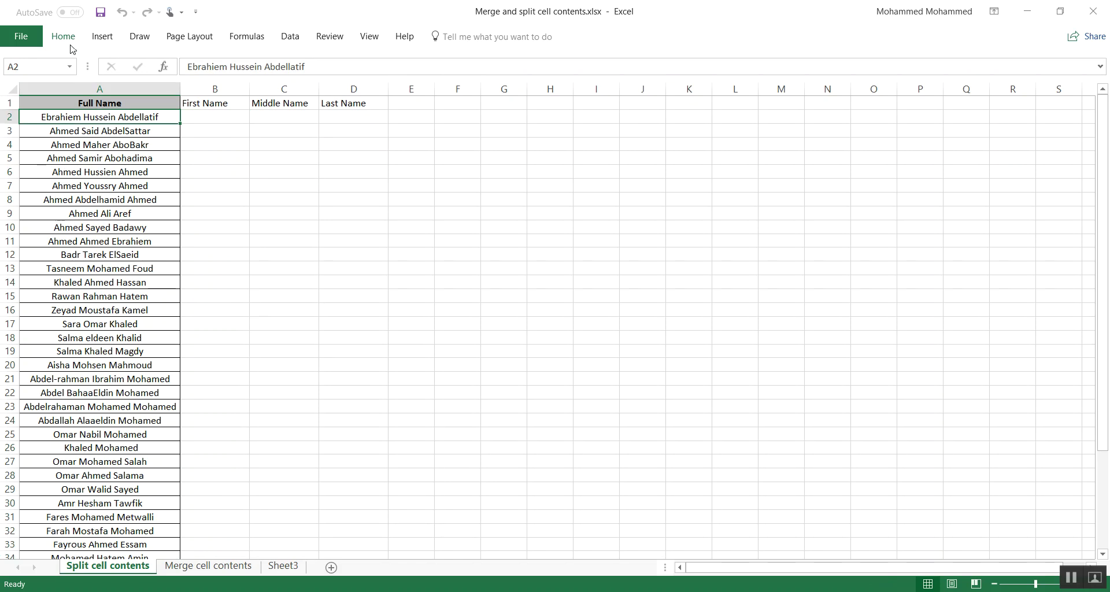
{"action": "key", "text": "ctrl+shift+Down"}
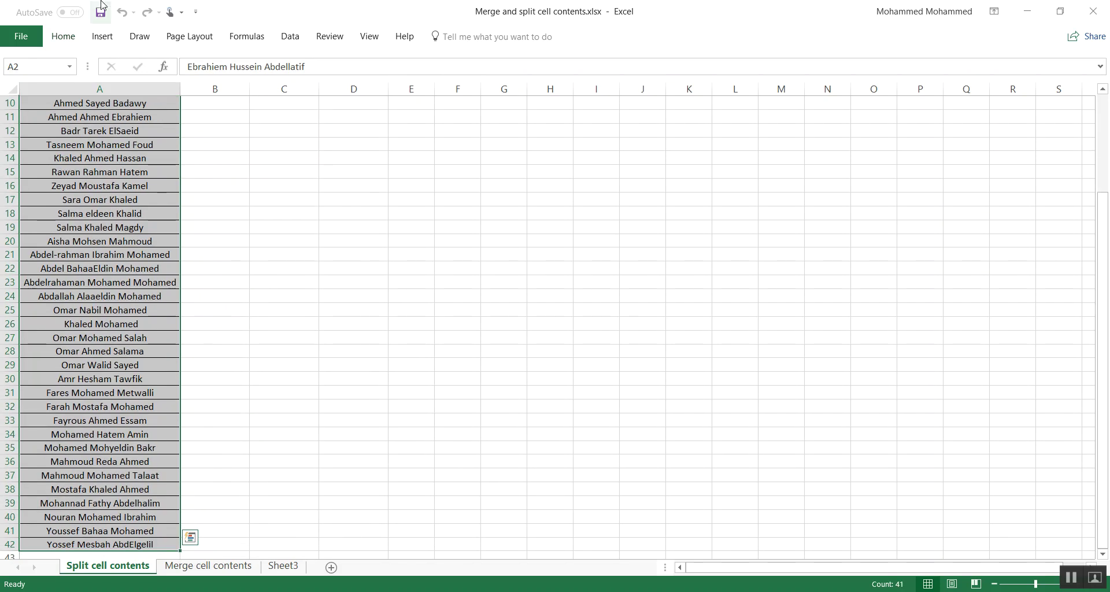
{"action": "double_click", "coordinate": [277, 43]}
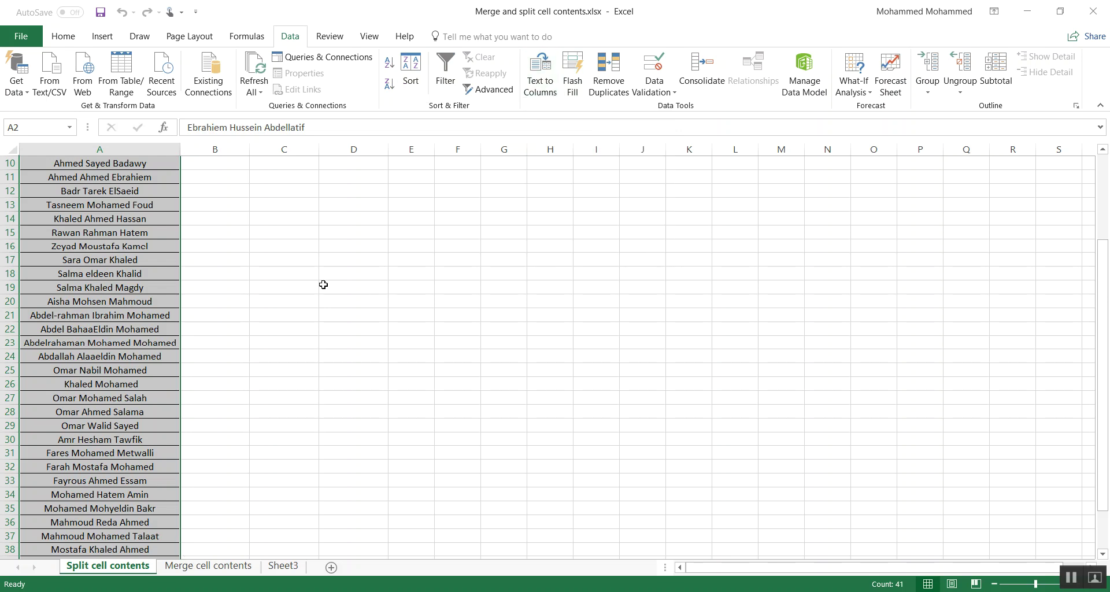
{"action": "scroll", "coordinate": [324, 284], "scroll_direction": "up", "scroll_amount": 3}
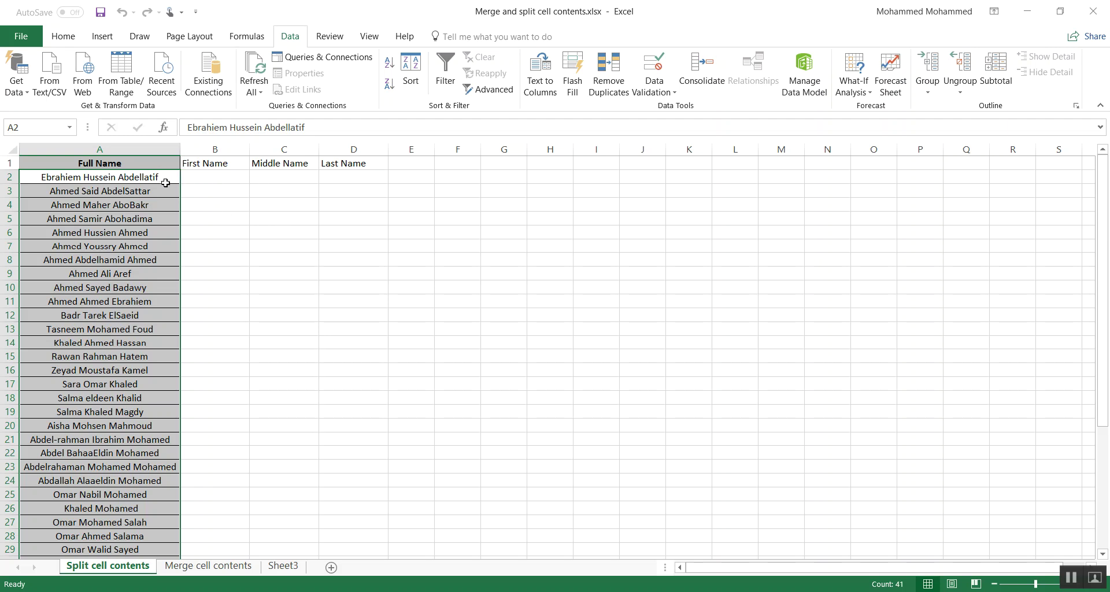
{"action": "key", "text": "ctrl+c"}
Paste the names starting at B2 and start Text to Columns with Fixed width selected.
{"action": "key", "text": "Right"}
{"action": "key", "text": "ctrl+v"}
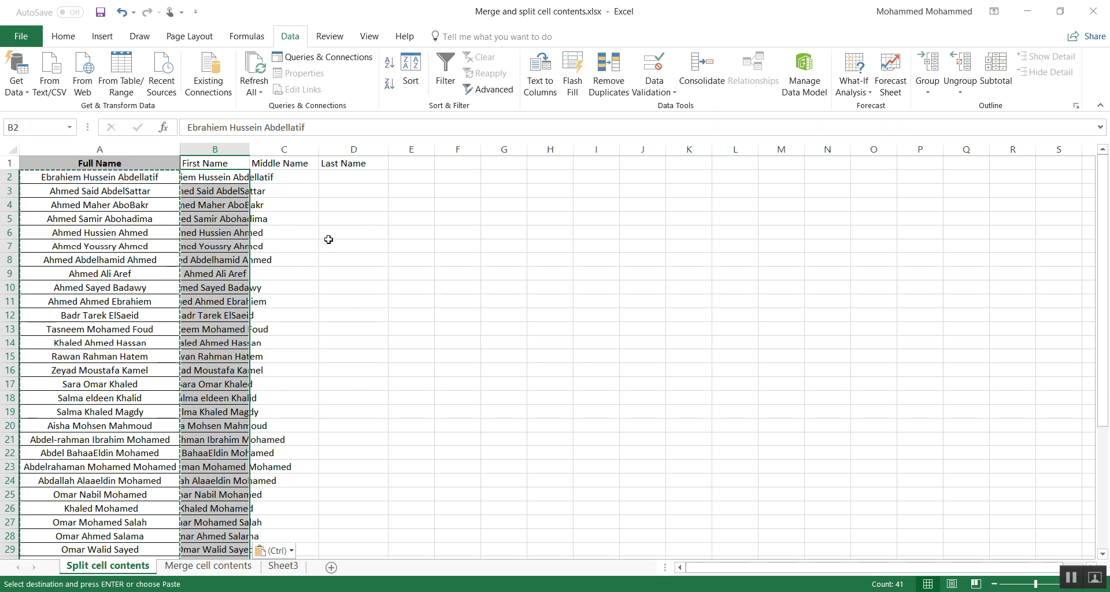
{"action": "left_click", "coordinate": [533, 91]}
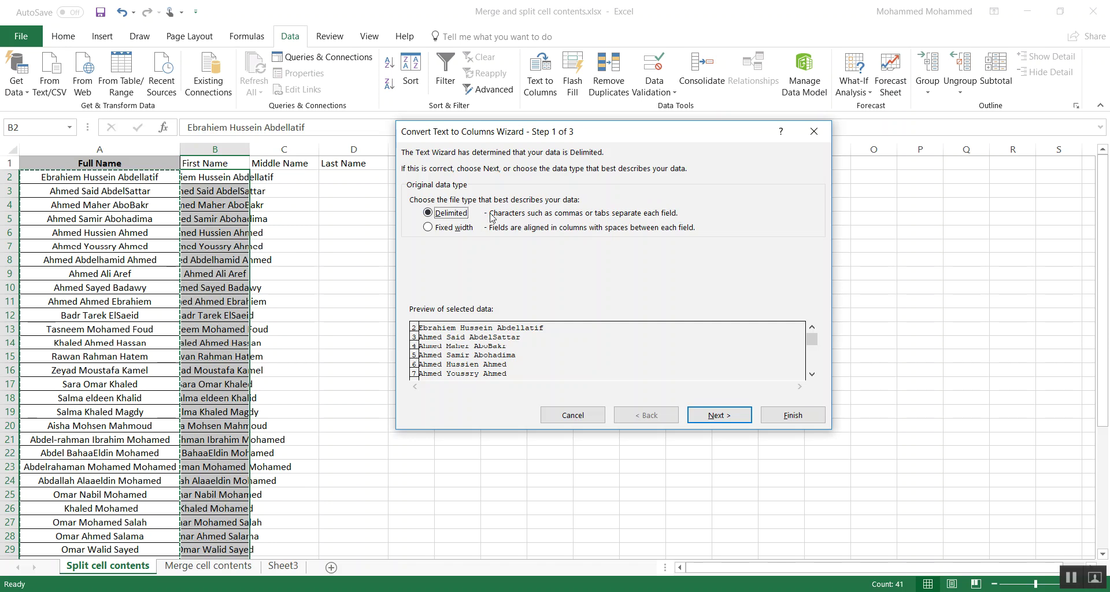
{"action": "left_click", "coordinate": [460, 229]}
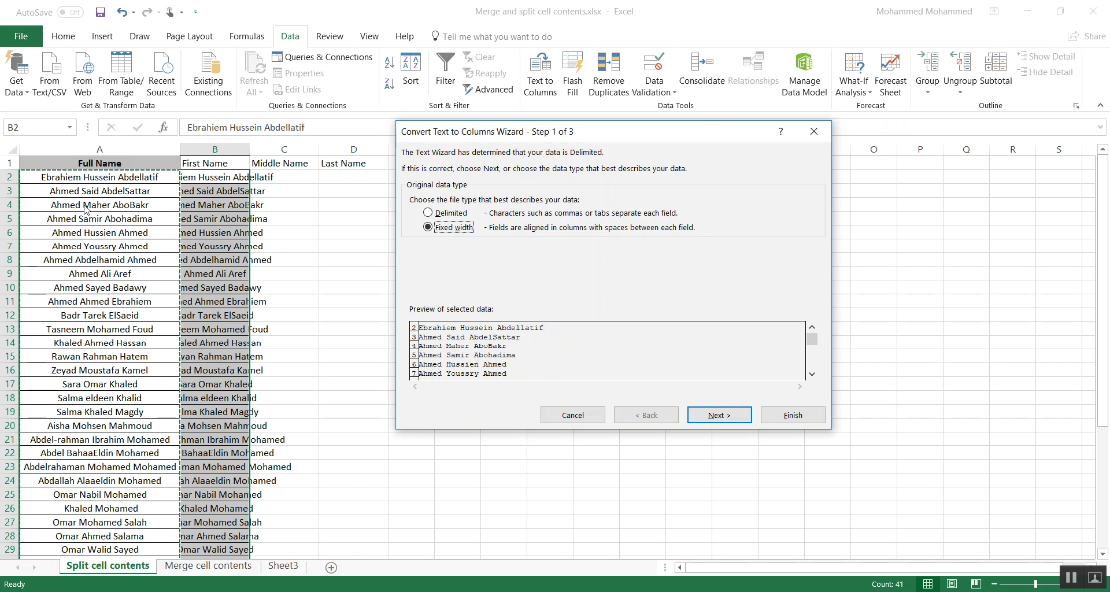
Choose Delimited as the data type and advance to the wizard's delimiter step.
{"action": "left_click", "coordinate": [429, 213]}
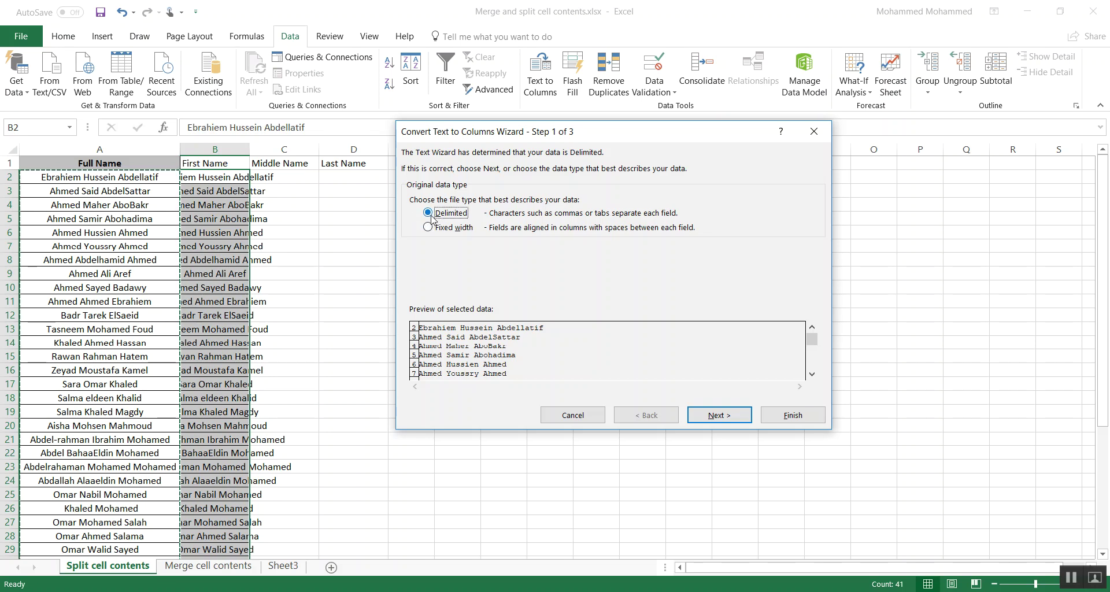
{"action": "left_click", "coordinate": [710, 417]}
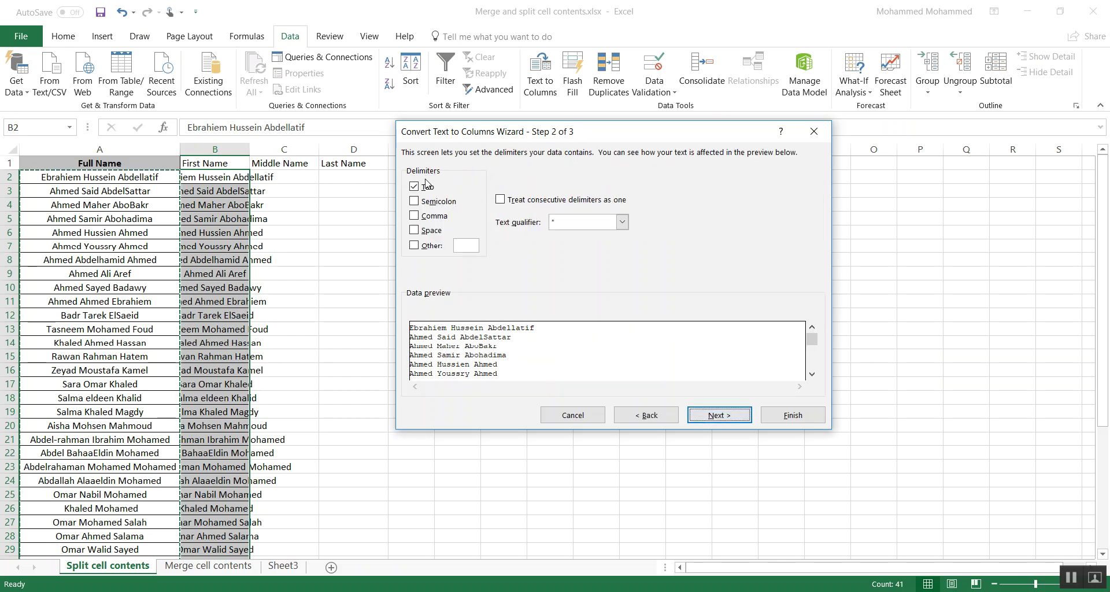
Split on Space instead of Tab, check the preview, and advance to step 3.
{"action": "left_click", "coordinate": [414, 187]}
{"action": "left_click", "coordinate": [474, 247]}
{"action": "left_click", "coordinate": [417, 230]}
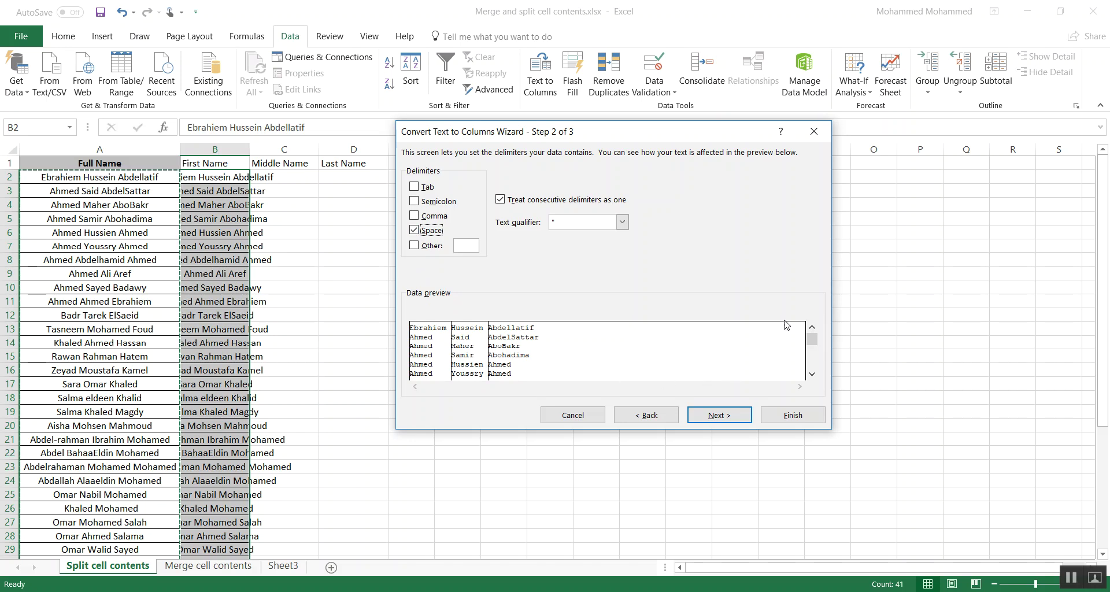
{"action": "left_click_drag", "start_coordinate": [811, 341], "coordinate": [812, 354]}
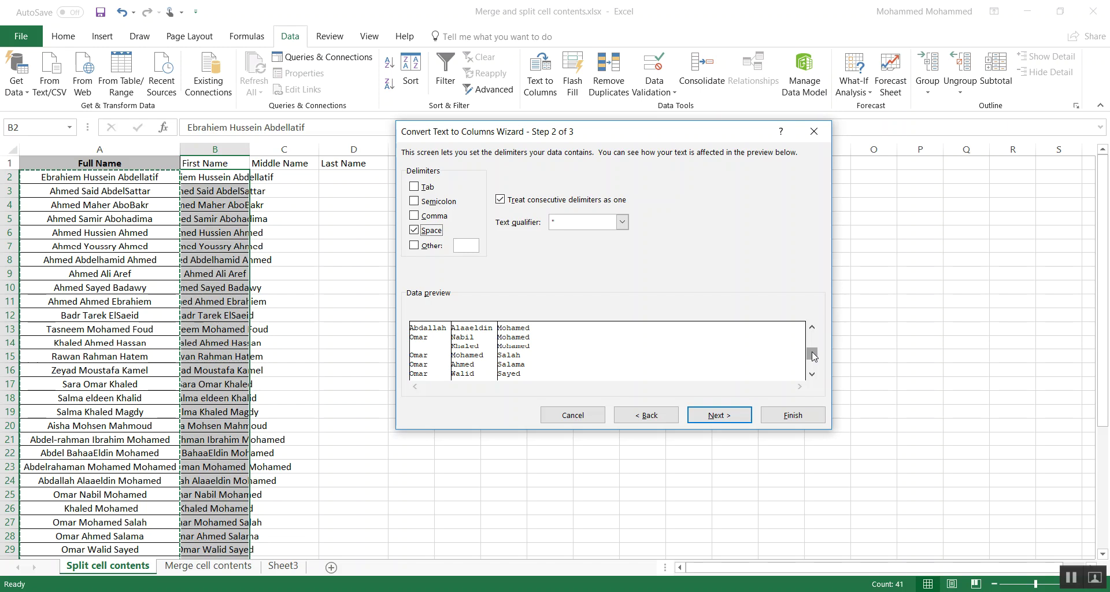
{"action": "left_click", "coordinate": [812, 374]}
{"action": "left_click", "coordinate": [812, 374]}
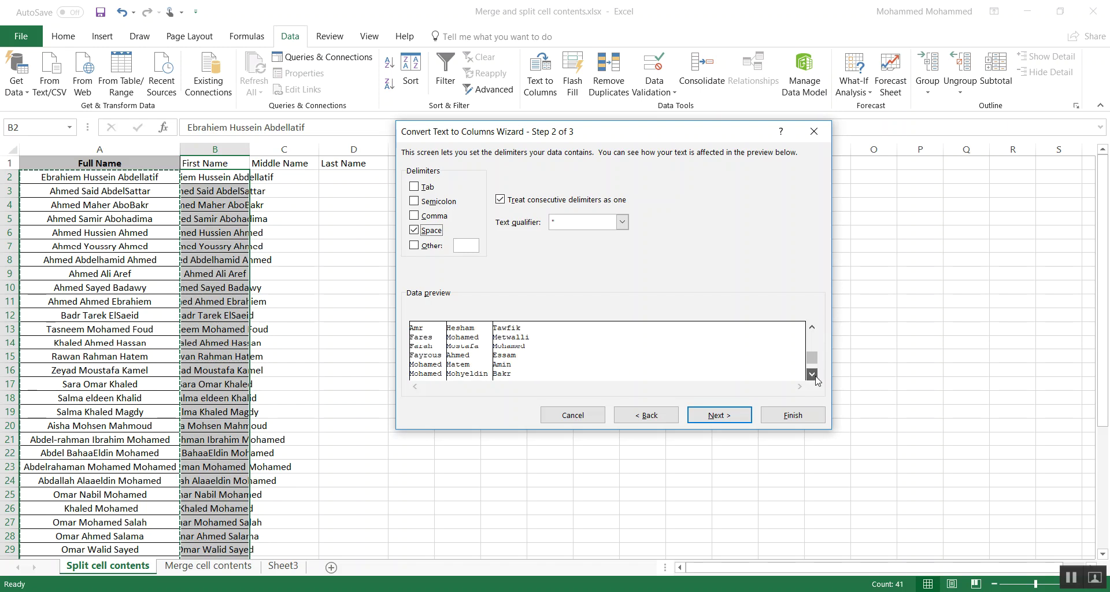
{"action": "left_click", "coordinate": [812, 374]}
{"action": "left_click", "coordinate": [813, 374]}
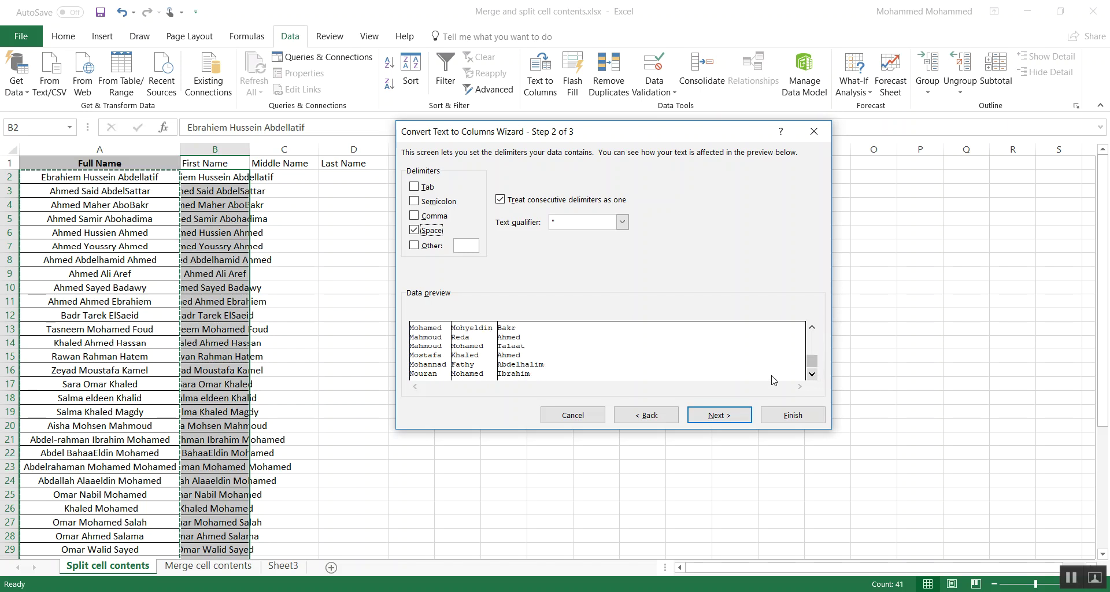
{"action": "left_click", "coordinate": [703, 416]}
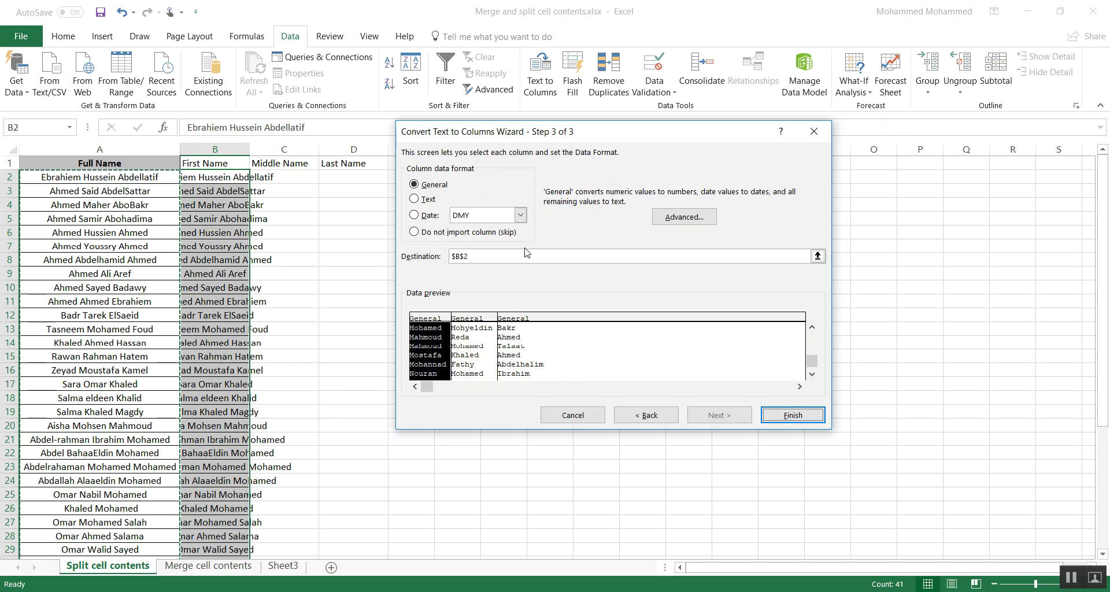
Set the wizard's output destination to =$B$2.
{"action": "left_click", "coordinate": [497, 258]}
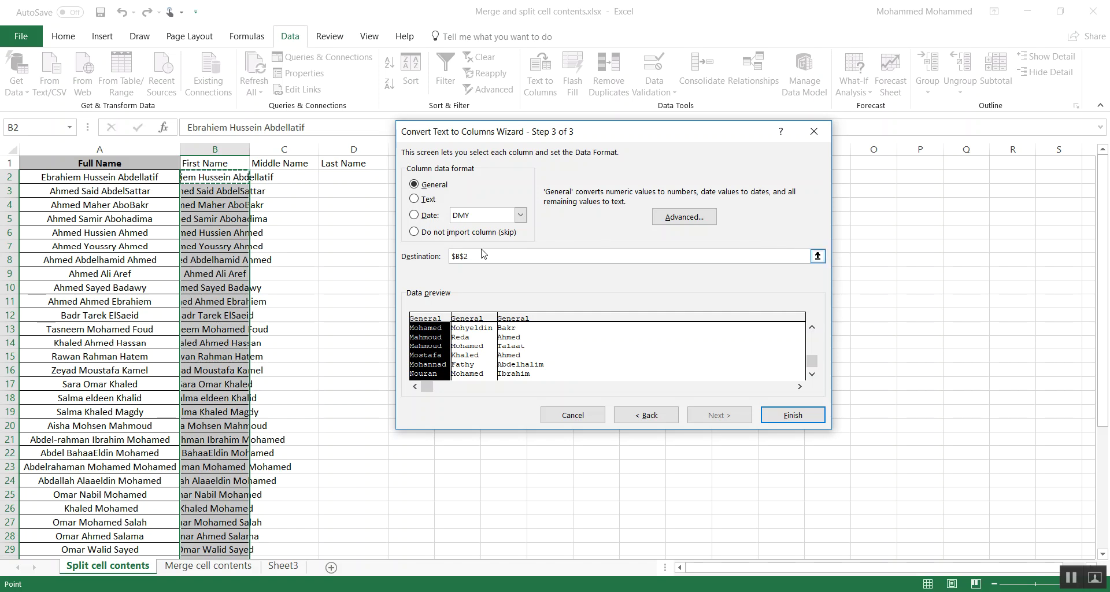
{"action": "key", "text": "Left"}
{"action": "key", "text": "Right"}
{"action": "key", "text": "Right"}
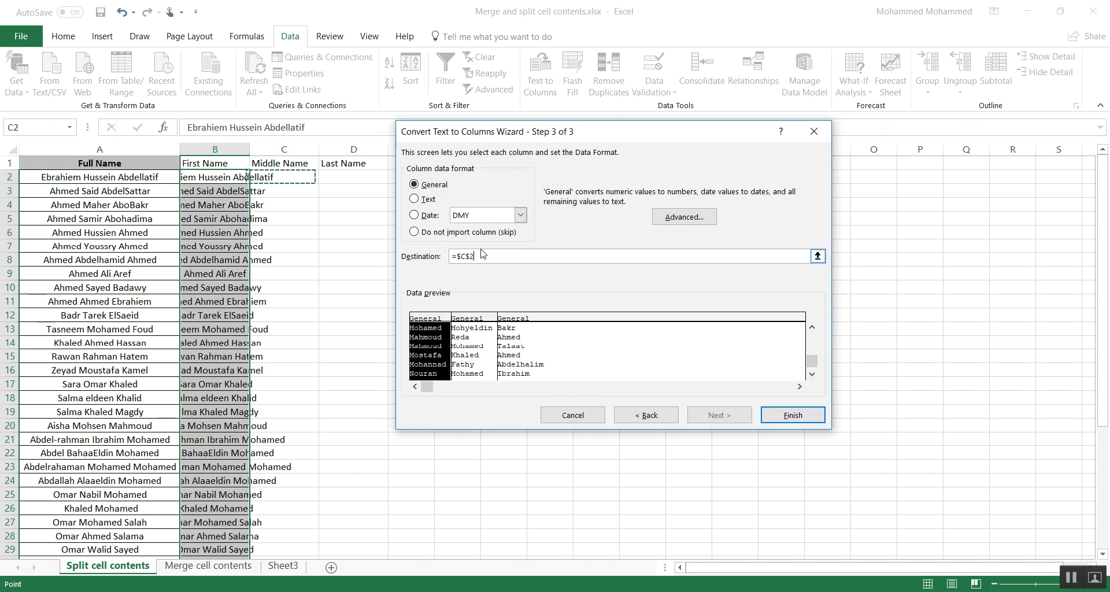
{"action": "key", "text": "Left"}
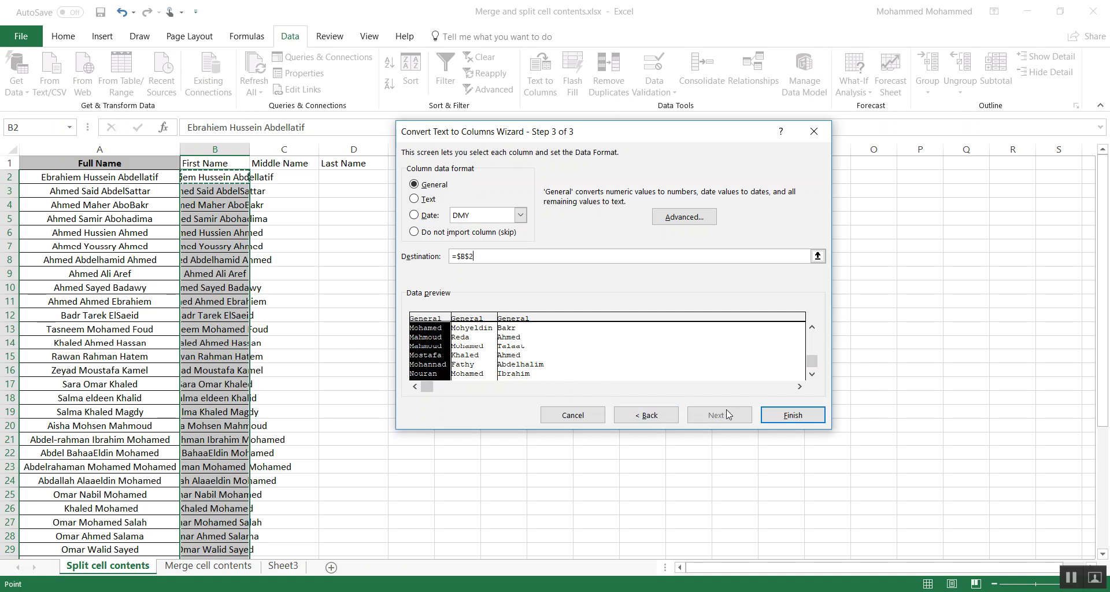
Finish the split and check row 2's first, middle and last names, ending with Abdellatif.
{"action": "left_click", "coordinate": [783, 410]}
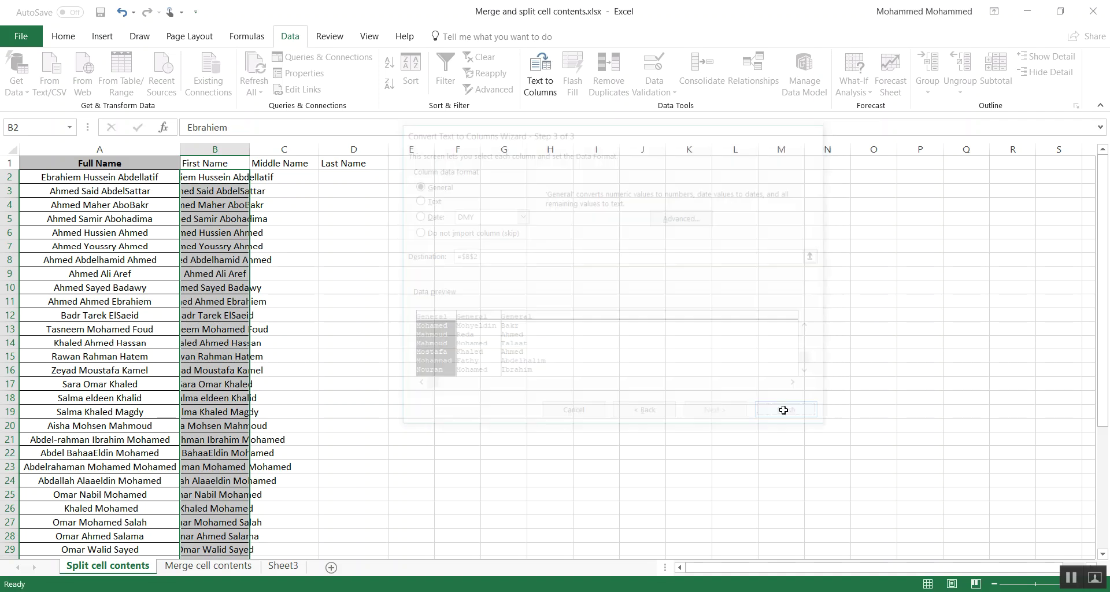
{"action": "key", "text": "Right"}
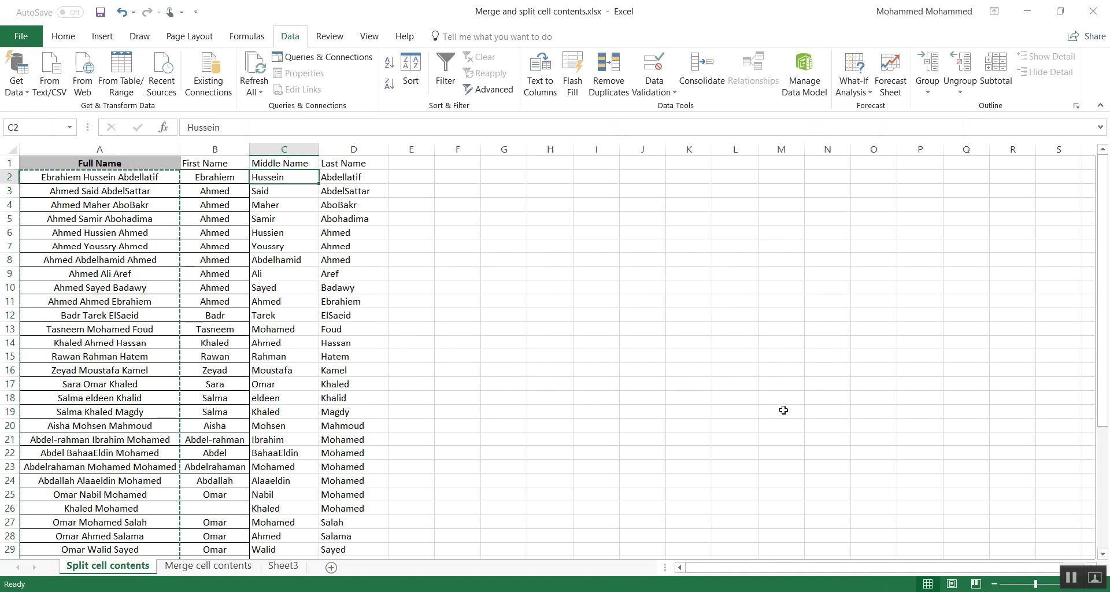
{"action": "key", "text": "Left"}
{"action": "key", "text": "Down"}
{"action": "key", "text": "Down"}
{"action": "key", "text": "Down"}
{"action": "key", "text": "Down"}
{"action": "key", "text": "Down"}
{"action": "key", "text": "Down"}
{"action": "key", "text": "Down"}
{"action": "key", "text": "Down"}
{"action": "key", "text": "Down"}
{"action": "key", "text": "Down"}
{"action": "key", "text": "Down"}
{"action": "key", "text": "Down"}
{"action": "key", "text": "Down"}
{"action": "key", "text": "Down"}
{"action": "key", "text": "Down"}
{"action": "key", "text": "Down"}
{"action": "key", "text": "Down"}
{"action": "key", "text": "Down"}
{"action": "key", "text": "Down"}
{"action": "key", "text": "Down"}
{"action": "key", "text": "Down"}
{"action": "key", "text": "Down"}
{"action": "key", "text": "Down"}
{"action": "key", "text": "Down"}
{"action": "key", "text": "Down"}
{"action": "key", "text": "Down"}
{"action": "key", "text": "Down"}
{"action": "key", "text": "Down"}
{"action": "key", "text": "Down"}
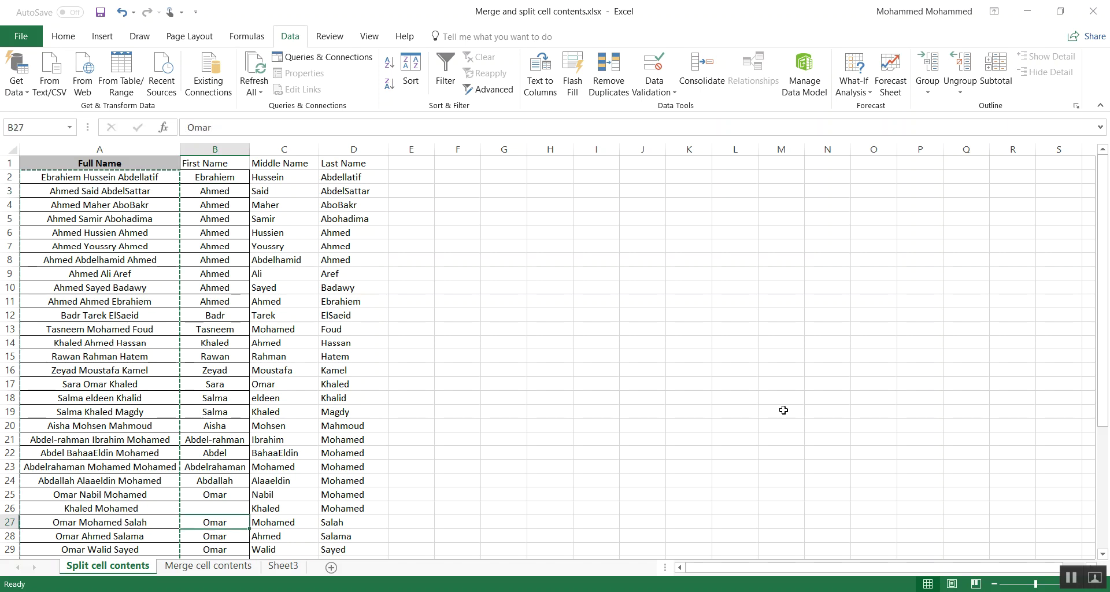
{"action": "key", "text": "Up"}
{"action": "key", "text": "Up"}
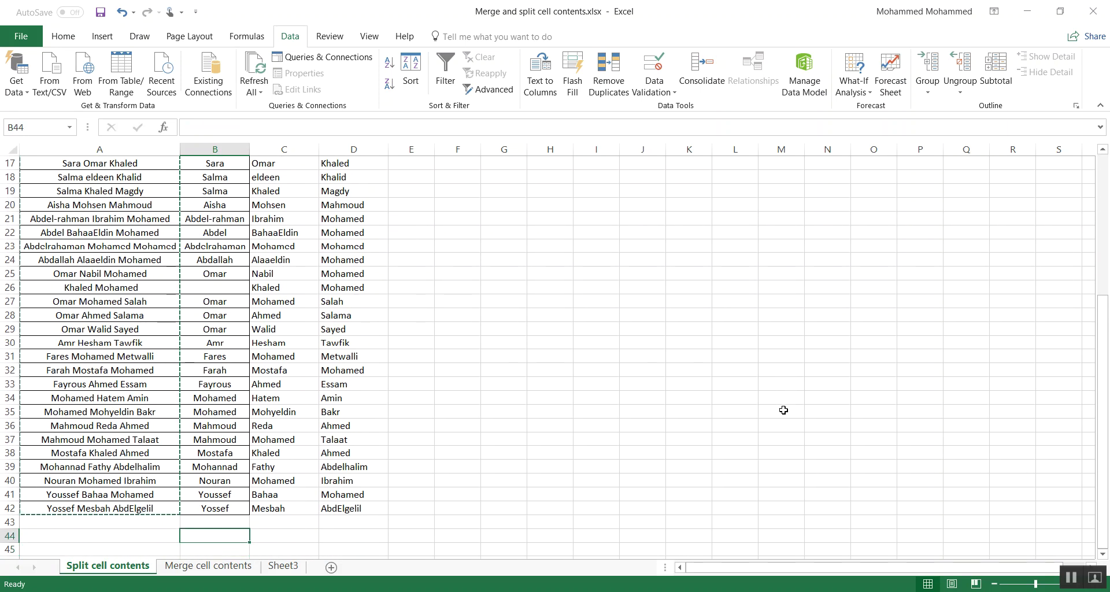
{"action": "key", "text": "Up"}
{"action": "key", "text": "Right"}
{"action": "key", "text": "Up"}
{"action": "key", "text": "ctrl+Up"}
{"action": "key", "text": "Down"}
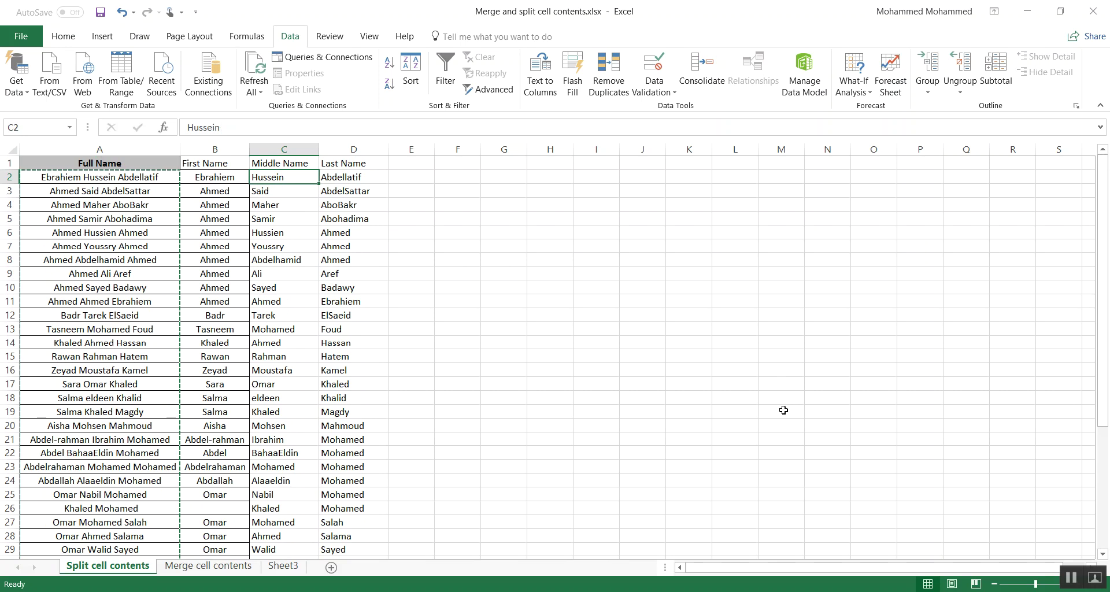
{"action": "key", "text": "Right"}
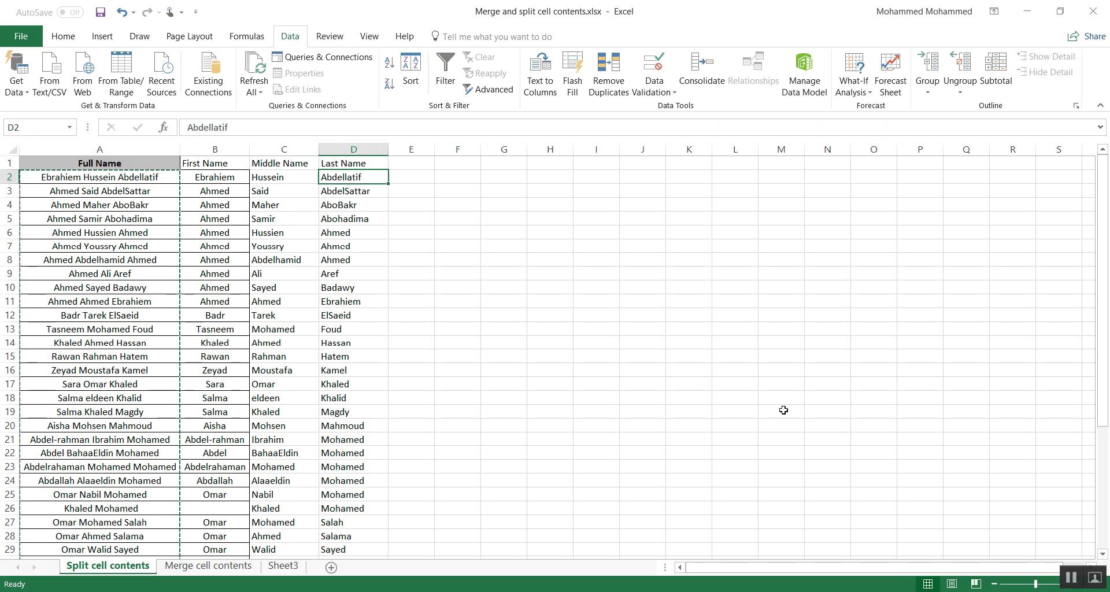
Review columns B–D down to the last middle name, Mesbah, then move to the Merge cell contents sheet.
{"action": "key", "text": "Left"}
{"action": "key", "text": "Left"}
{"action": "key", "text": "shift+Right"}
{"action": "key", "text": "shift+Right"}
{"action": "key", "text": "shift+Down"}
{"action": "key", "text": "shift+Down"}
{"action": "key", "text": "shift+Down"}
{"action": "key", "text": "shift+Down"}
{"action": "key", "text": "shift+Down"}
{"action": "key", "text": "shift+Down"}
{"action": "key", "text": "shift+Down"}
{"action": "key", "text": "shift+Down"}
{"action": "key", "text": "shift+Down"}
{"action": "key", "text": "shift+Down"}
{"action": "key", "text": "shift+Down"}
{"action": "key", "text": "shift+Down"}
{"action": "key", "text": "shift+Down"}
{"action": "key", "text": "shift+Down"}
{"action": "key", "text": "shift+Down"}
{"action": "key", "text": "shift+Down"}
{"action": "key", "text": "shift+Down"}
{"action": "key", "text": "shift+Down"}
{"action": "key", "text": "shift+Down"}
{"action": "key", "text": "shift+Down"}
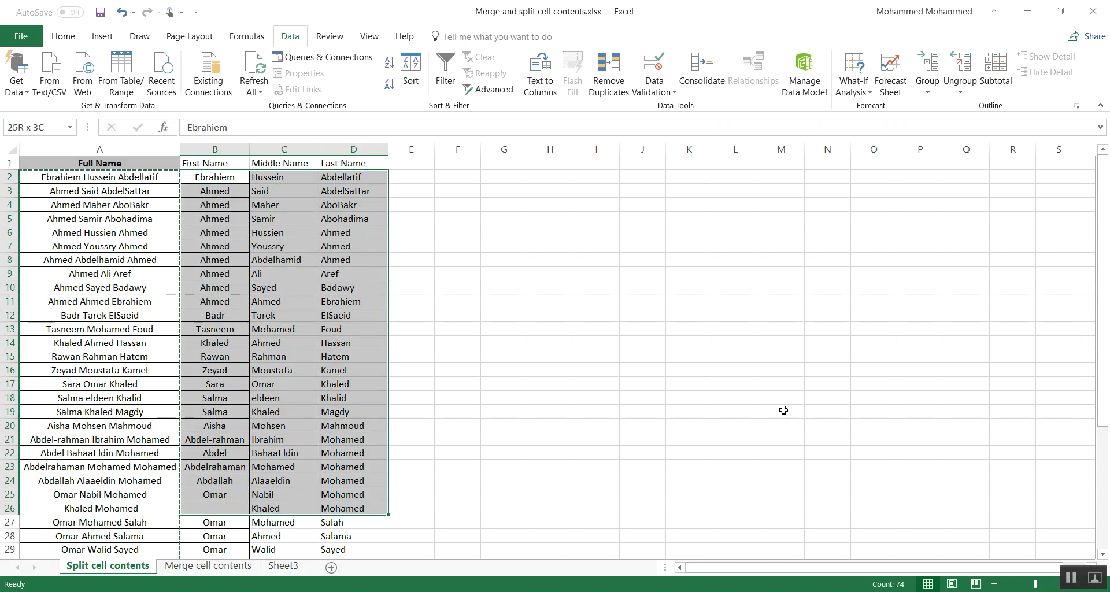
{"action": "key", "text": "shift+Down"}
{"action": "key", "text": "shift+Down"}
{"action": "key", "text": "shift+Down"}
{"action": "key", "text": "shift+Down"}
{"action": "key", "text": "shift+Down"}
{"action": "key", "text": "shift+Down"}
{"action": "key", "text": "shift+Down"}
{"action": "key", "text": "shift+Down"}
{"action": "key", "text": "shift+Down"}
{"action": "key", "text": "shift+Down"}
{"action": "key", "text": "shift+Down"}
{"action": "key", "text": "shift+Down"}
{"action": "key", "text": "shift+Down"}
{"action": "key", "text": "shift+Down"}
{"action": "key", "text": "shift+Down"}
{"action": "key", "text": "Down"}
{"action": "key", "text": "Down"}
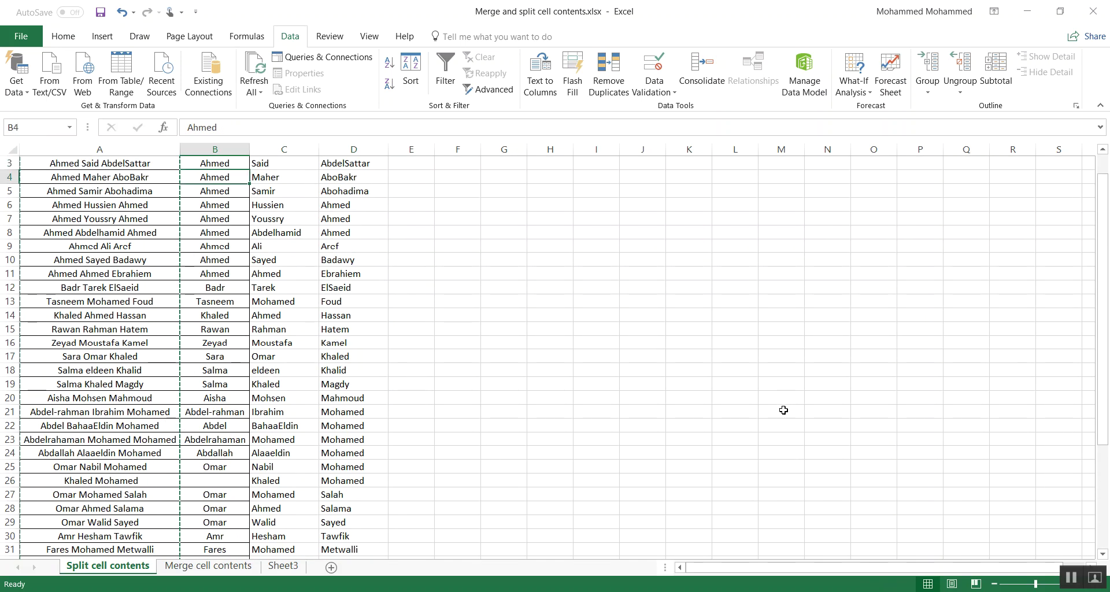
{"action": "key", "text": "Right"}
{"action": "key", "text": "ctrl+Down"}
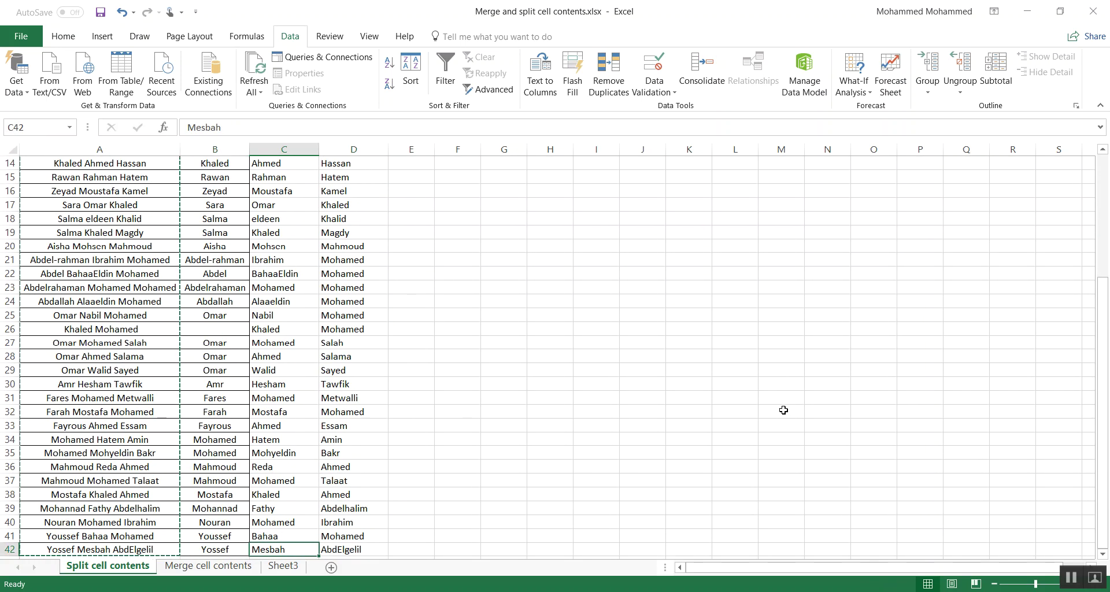
{"action": "key", "text": "ctrl+Up"}
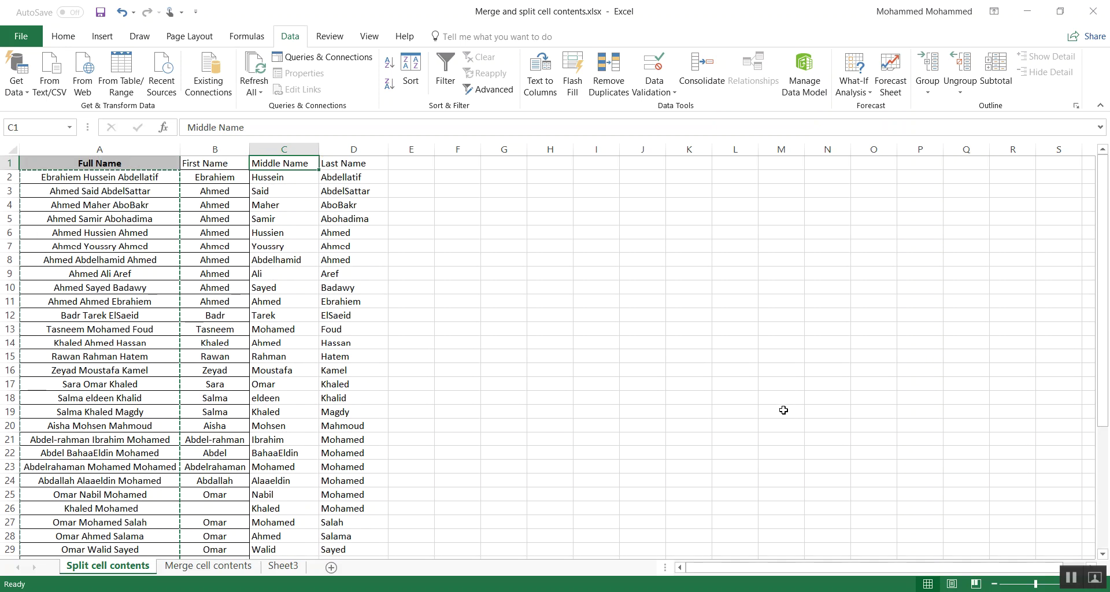
{"action": "key", "text": "Left"}
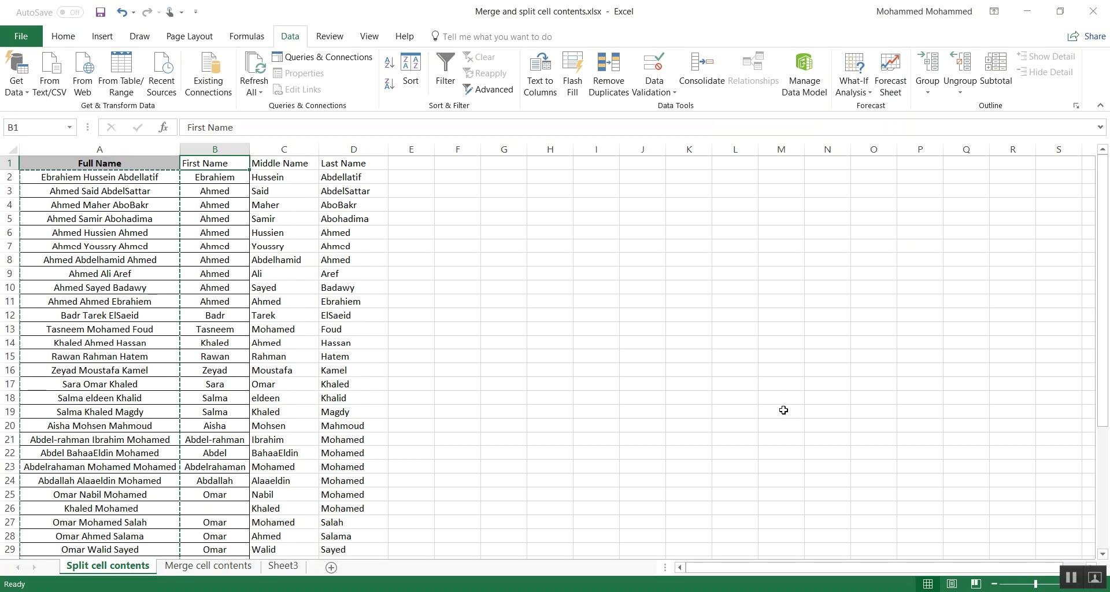
{"action": "key", "text": "ctrl+Page_Down"}
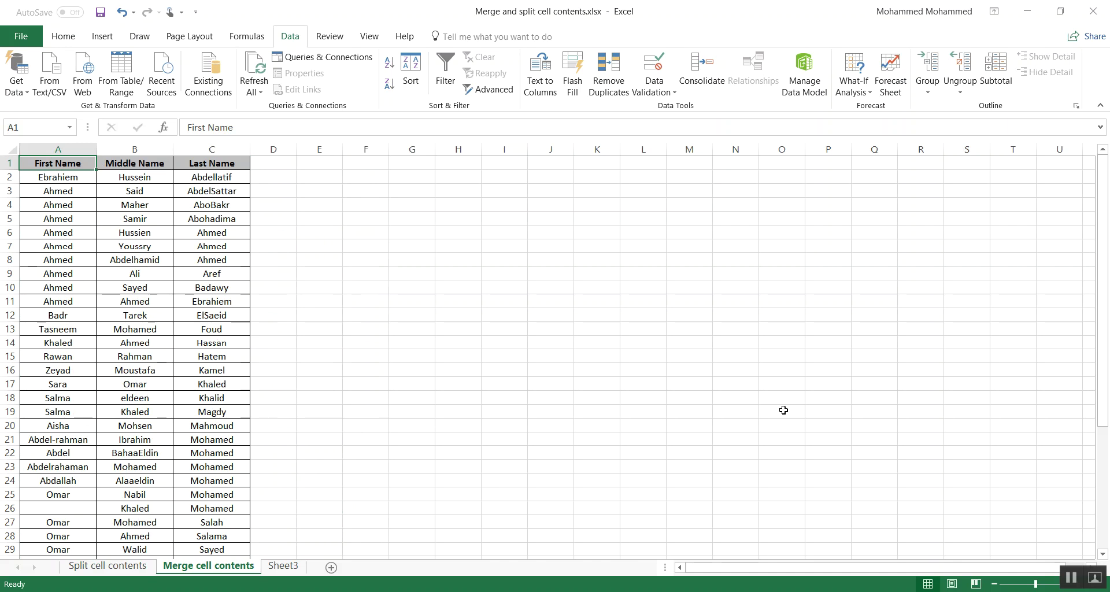
Enter the heading 'Full name' in E1 and widen column E to 239 pixels.
{"action": "key", "text": "Down"}
{"action": "key", "text": "Right"}
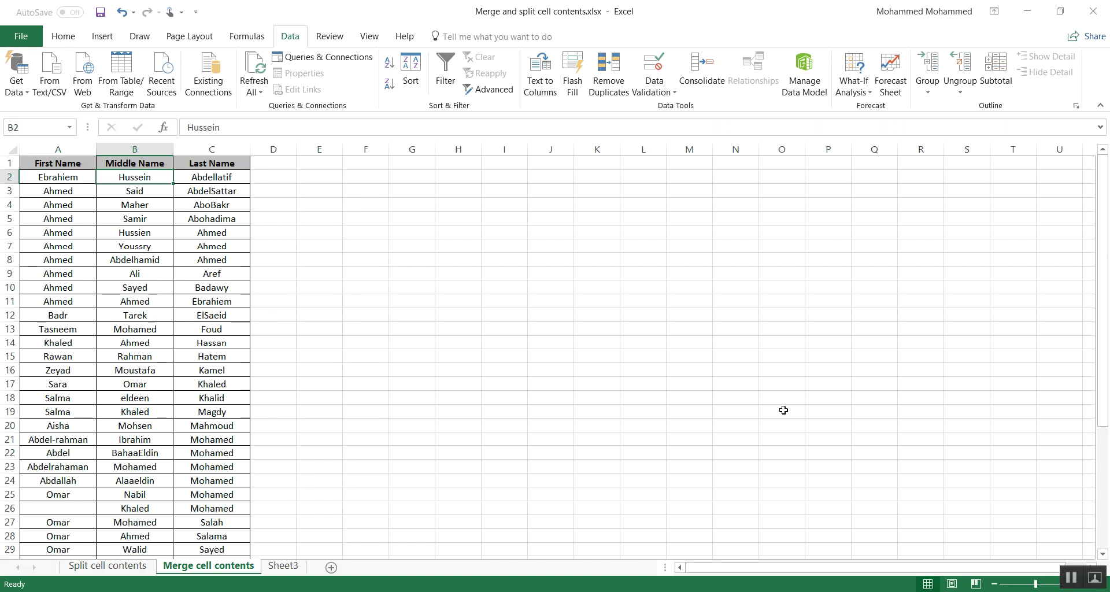
{"action": "key", "text": "Right"}
{"action": "key", "text": "Right"}
{"action": "key", "text": "Up"}
{"action": "key", "text": "Right"}
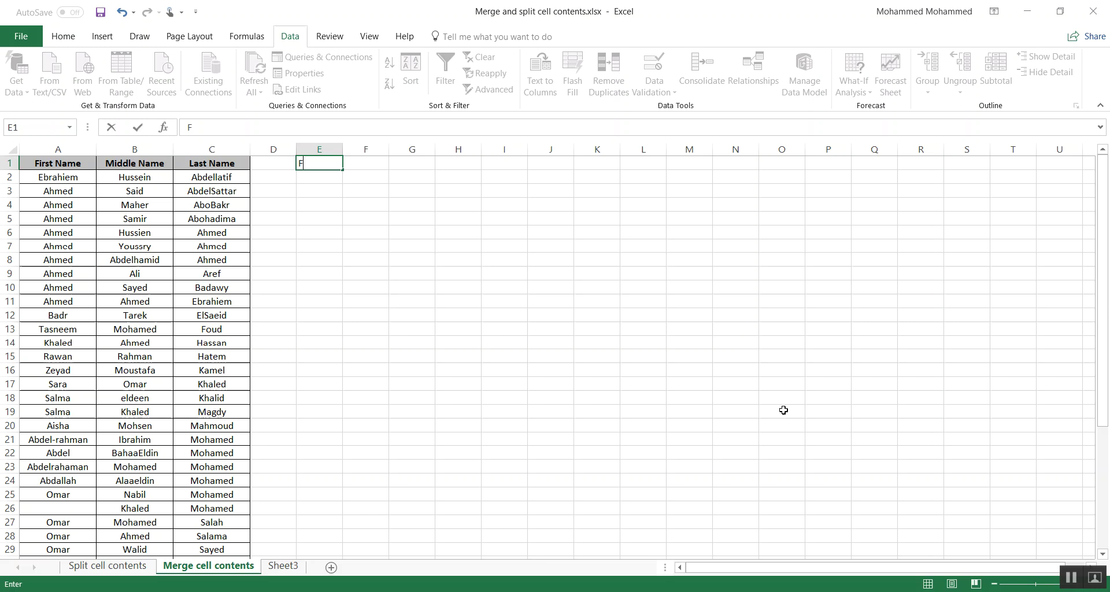
{"action": "type", "text": "Full name"}
{"action": "key", "text": "Return"}
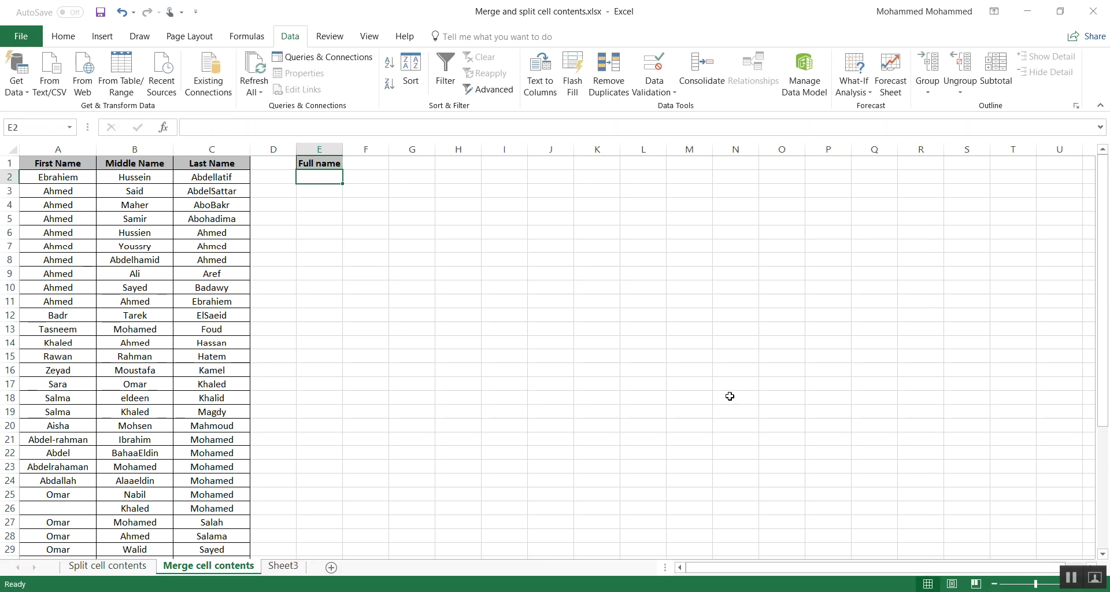
{"action": "left_click_drag", "start_coordinate": [341, 149], "coordinate": [433, 153]}
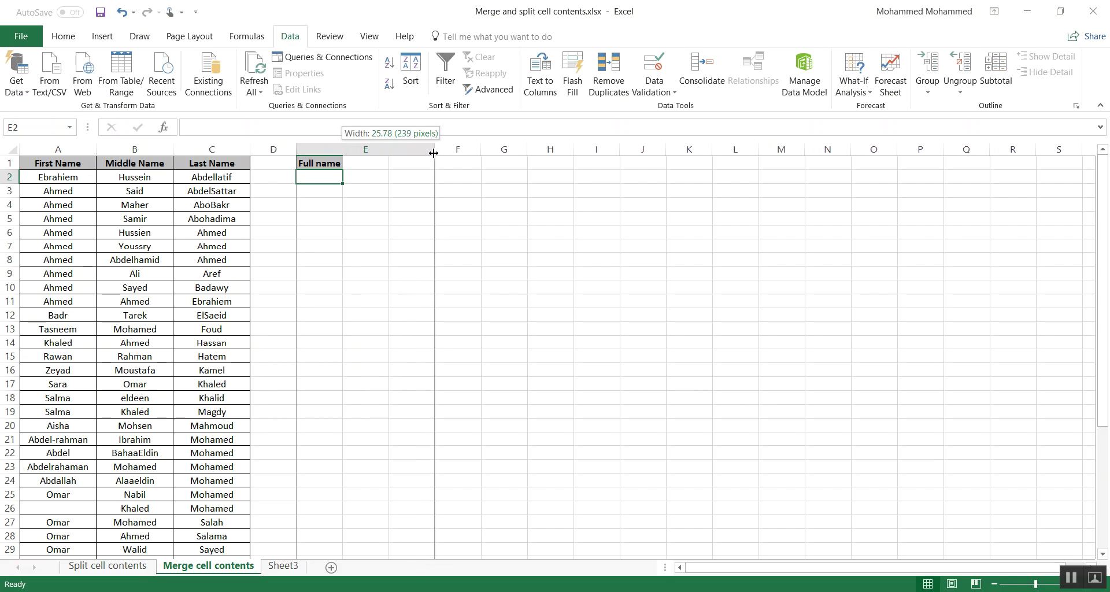
{"action": "left_click_drag", "start_coordinate": [434, 152], "coordinate": [435, 154]}
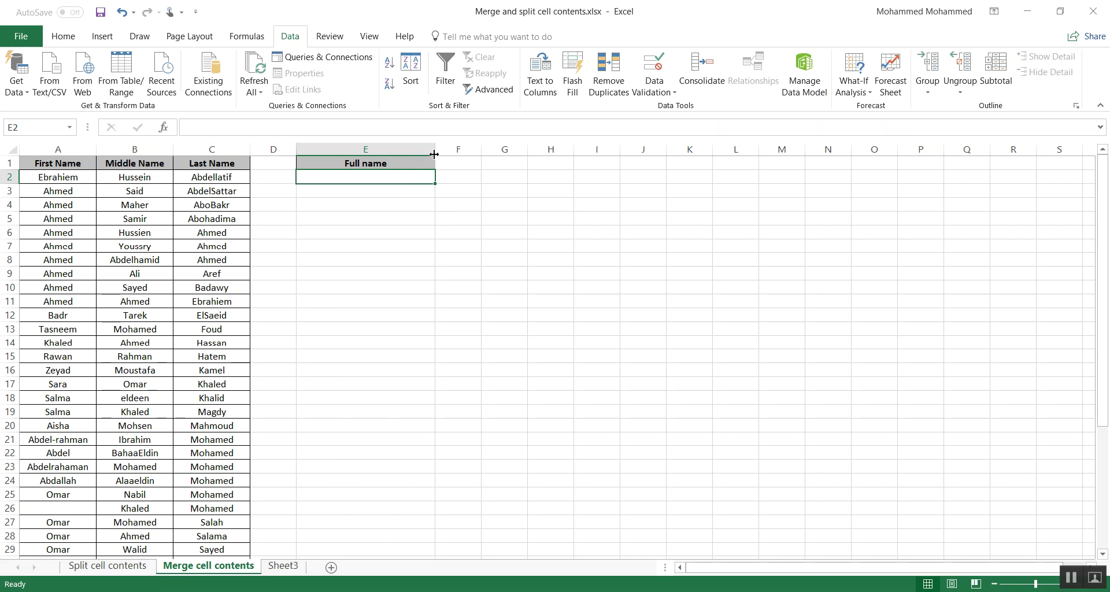
{"action": "type", "text": "="}
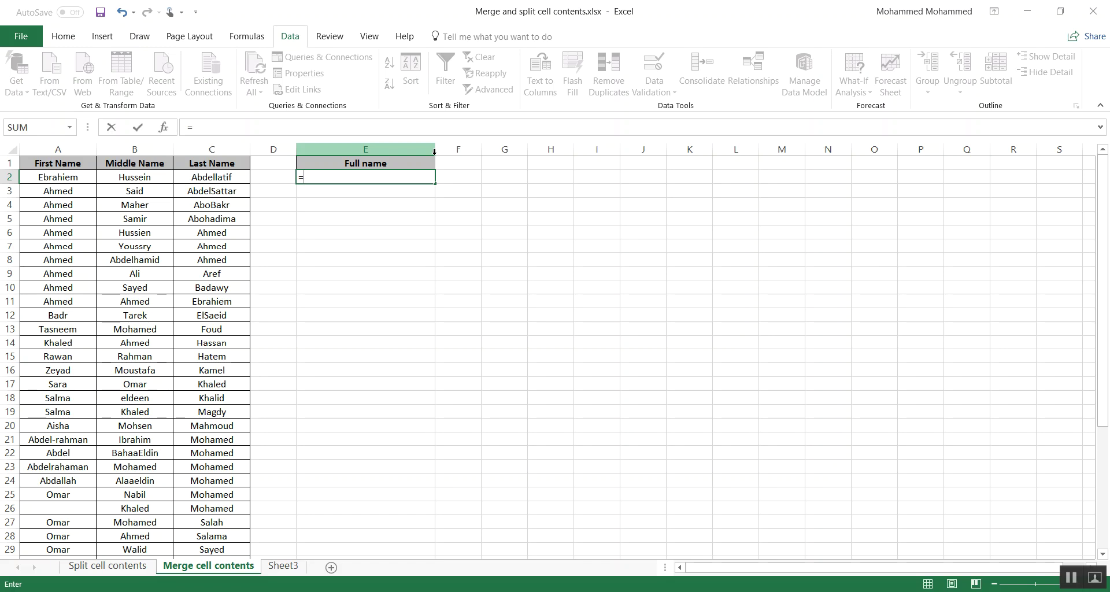
Enter =A2&B2&C2 in E2, joining the three name parts without spaces.
{"action": "key", "text": "Left"}
{"action": "key", "text": "Left"}
{"action": "key", "text": "Left"}
{"action": "key", "text": "Left"}
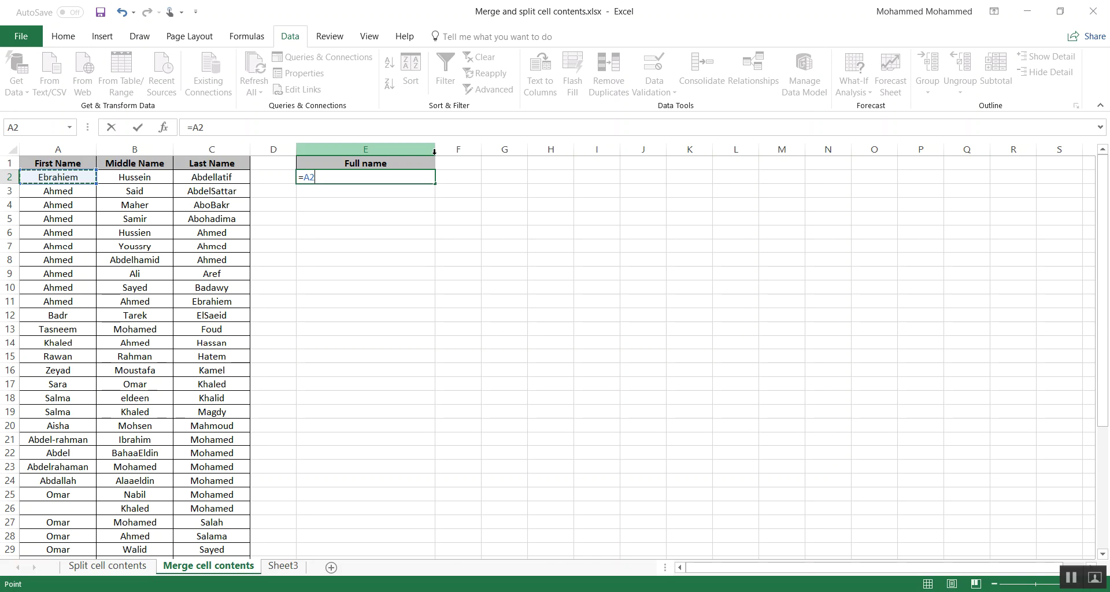
{"action": "type", "text": "&"}
{"action": "key", "text": "Left"}
{"action": "key", "text": "Left"}
{"action": "key", "text": "Left"}
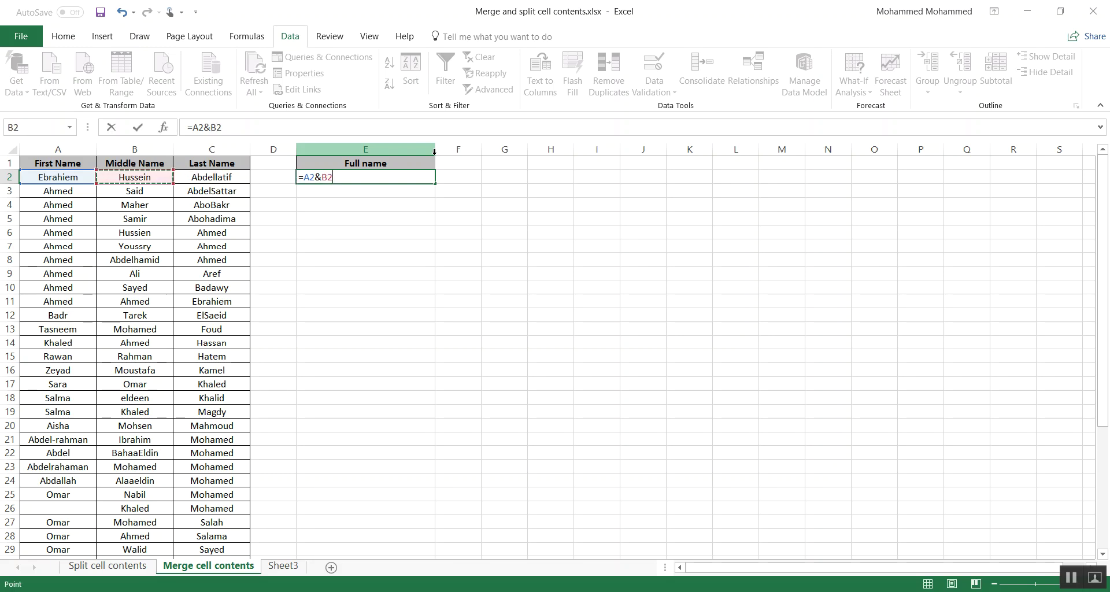
{"action": "type", "text": "&"}
{"action": "key", "text": "Left"}
{"action": "key", "text": "Left"}
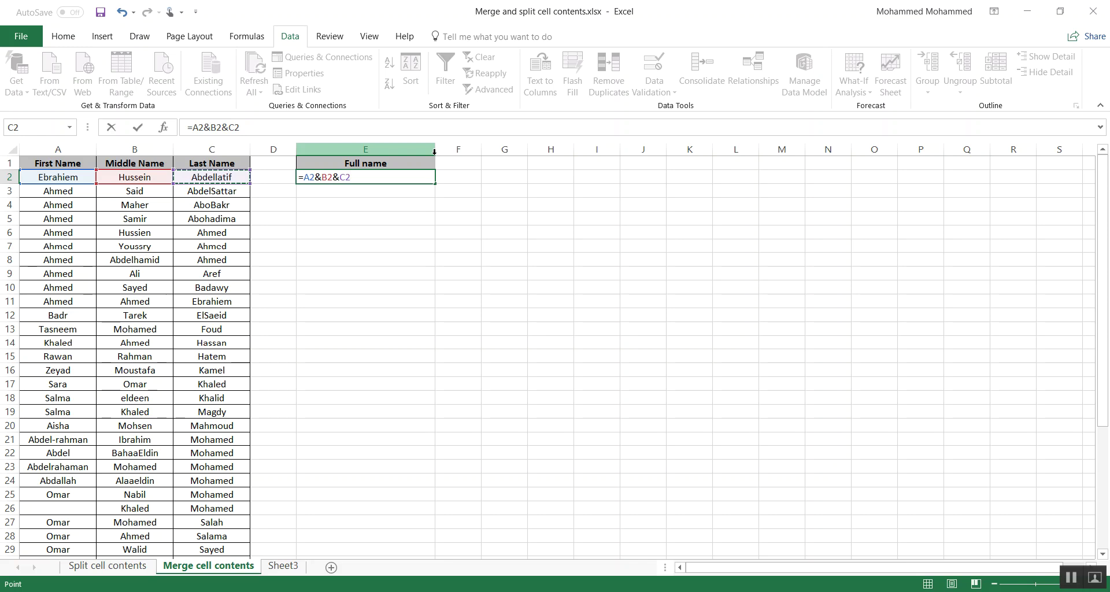
{"action": "key", "text": "Return"}
{"action": "key", "text": "Up"}
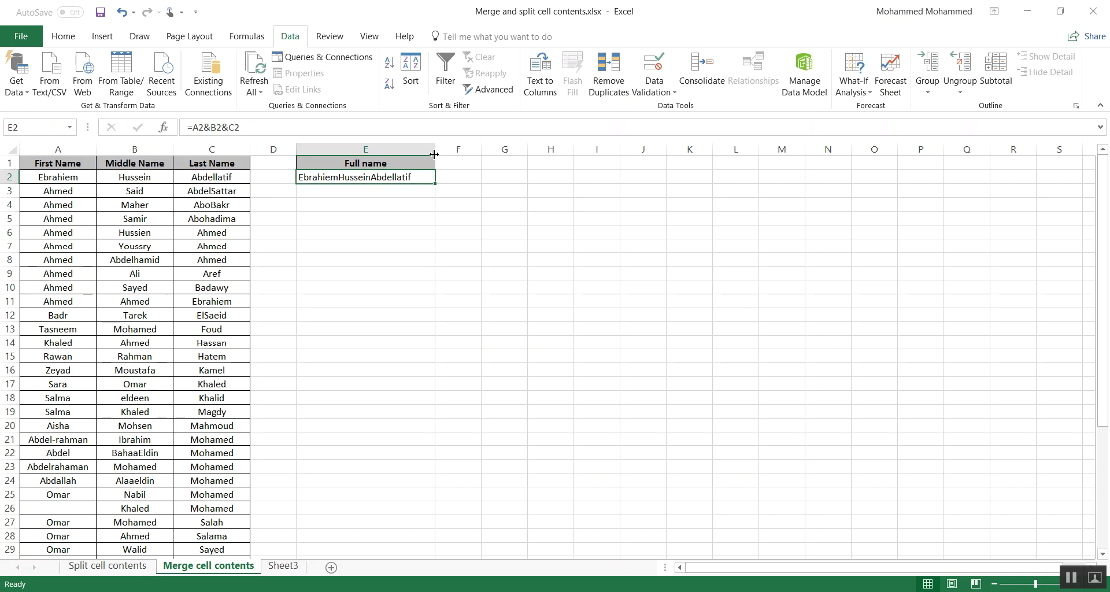
{"action": "key", "text": "F2"}
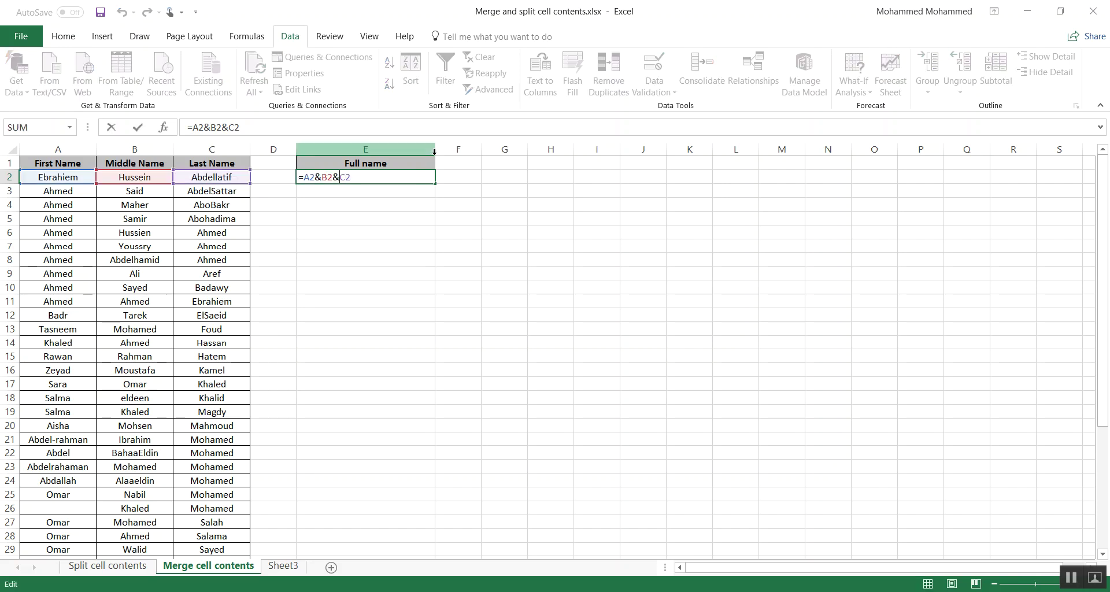
Change E2 to =A2&" "&B2&" "&C2 and fill it down to E11.
{"action": "key", "text": "Left"}
{"action": "key", "text": "Left"}
{"action": "key", "text": "Left"}
{"action": "key", "text": "Left"}
{"action": "key", "text": "Left"}
{"action": "type", "text": "\"\""}
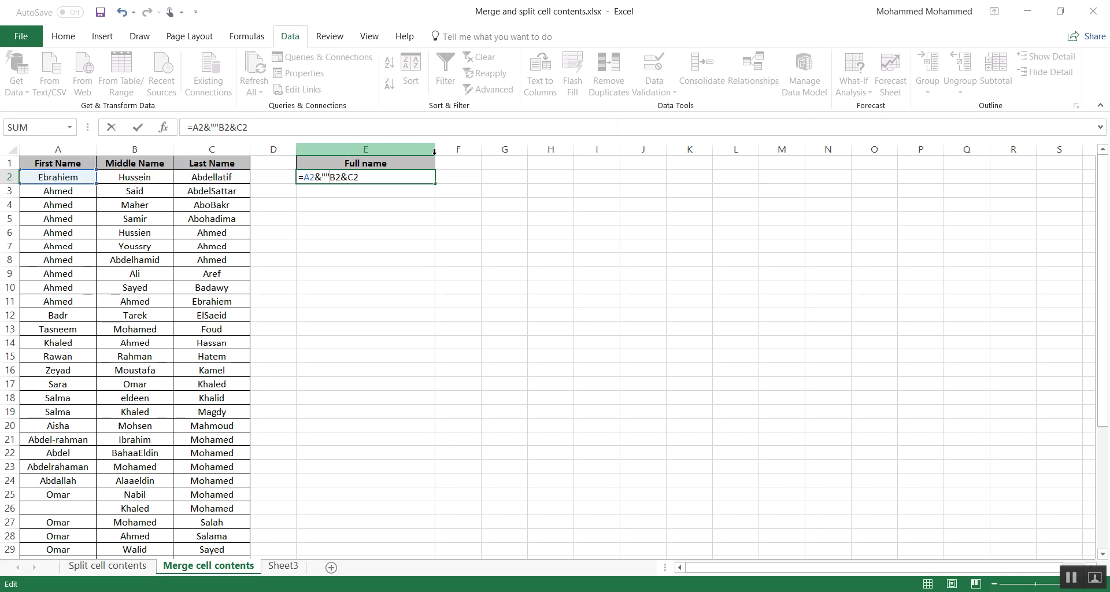
{"action": "type", "text": "&"}
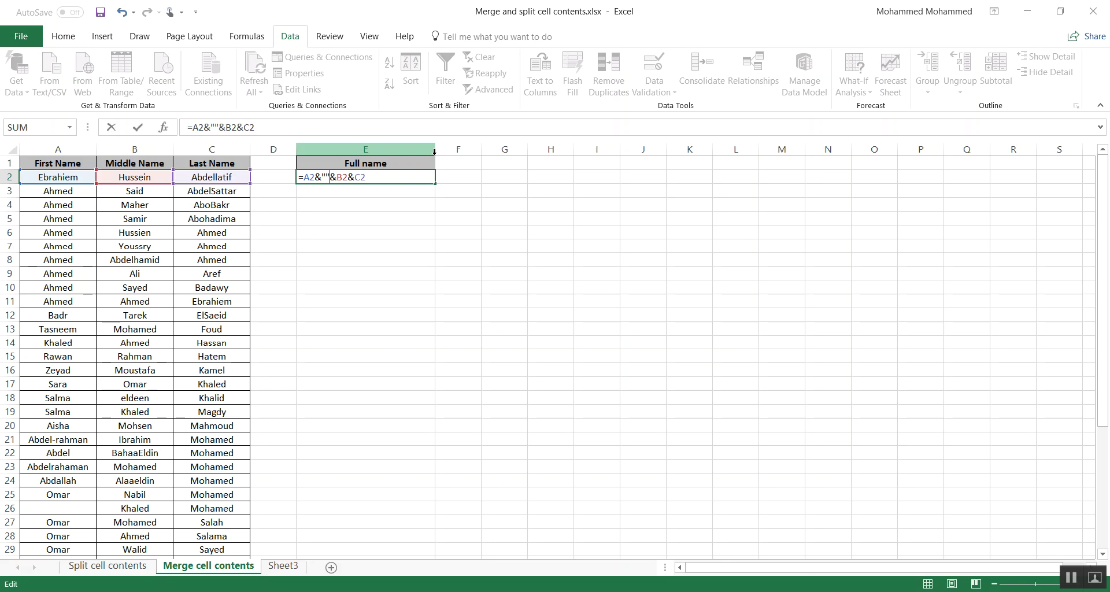
{"action": "key", "text": "Left"}
{"action": "type", "text": "\"\""}
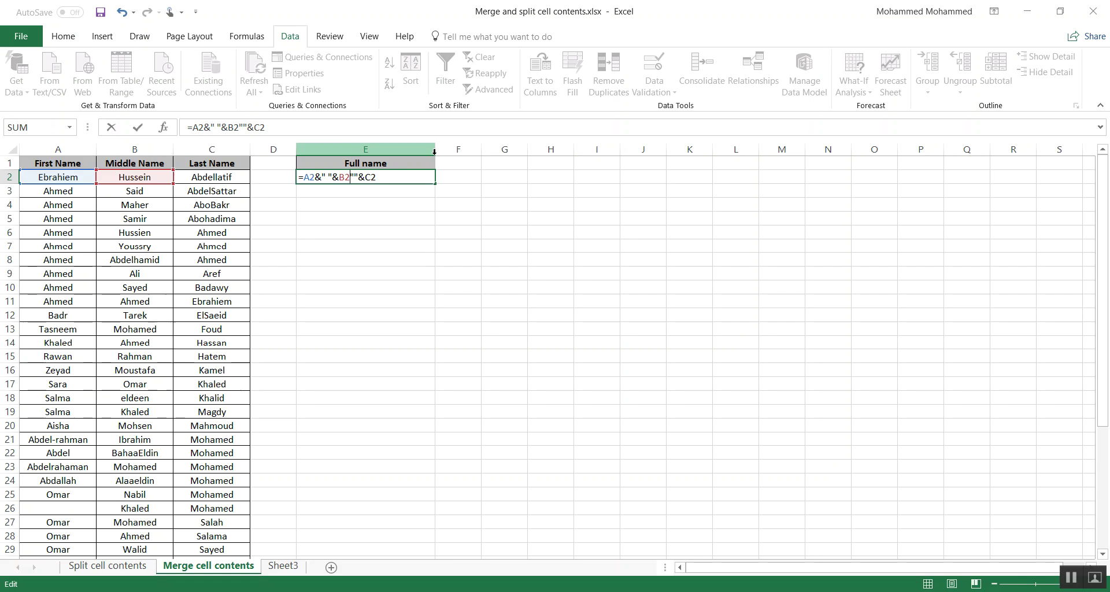
{"action": "type", "text": "&"}
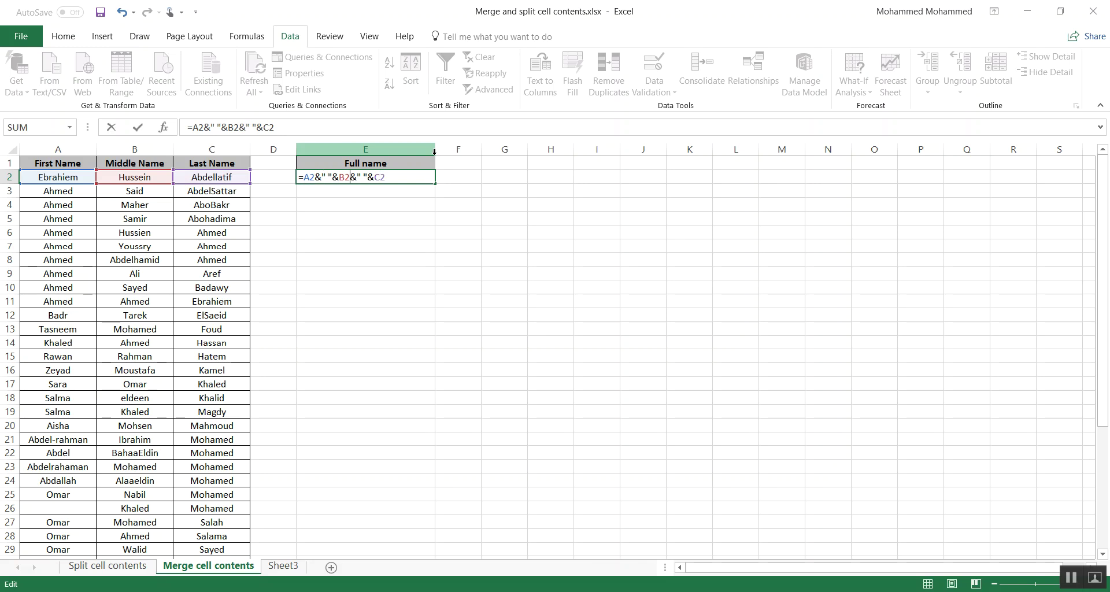
{"action": "key", "text": "Right"}
{"action": "key", "text": "Return"}
{"action": "key", "text": "Up"}
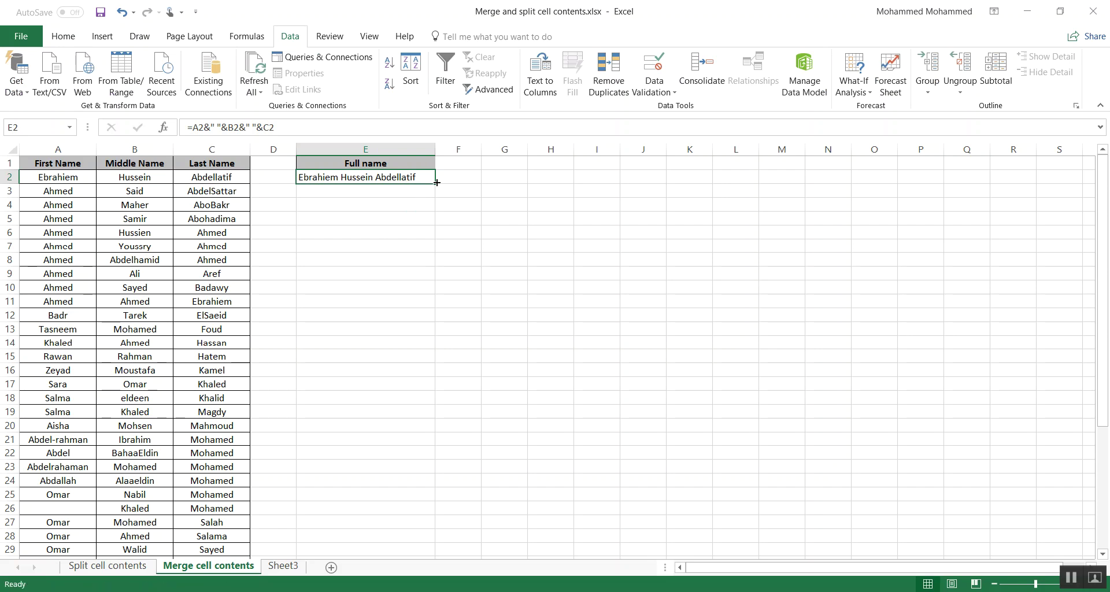
{"action": "left_click_drag", "start_coordinate": [436, 182], "coordinate": [425, 311]}
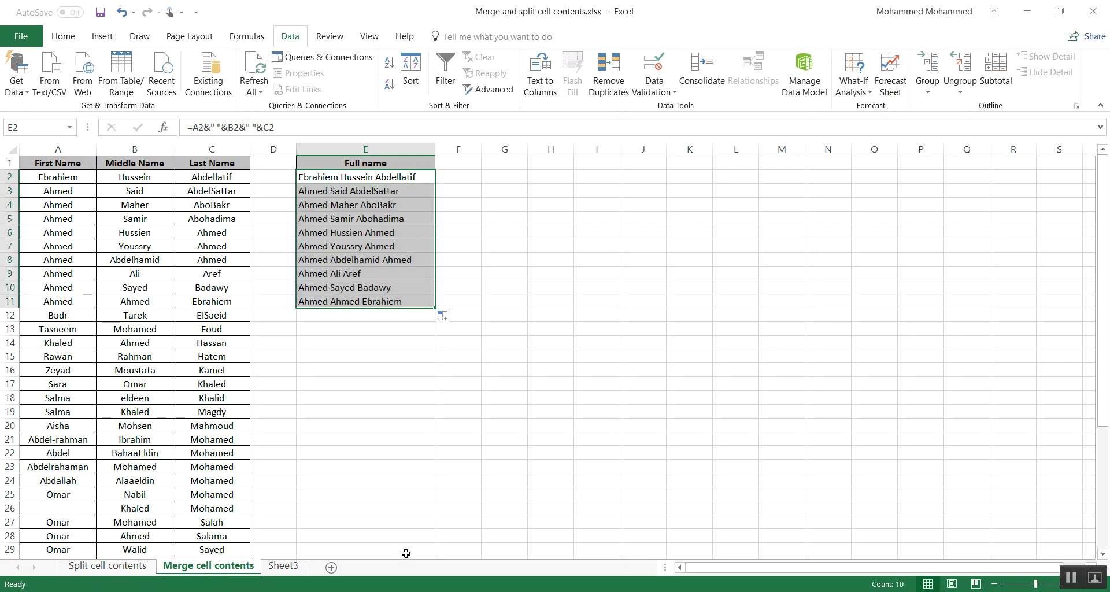
Extend the full-name formula from E11 down to E42 and autofit column E.
{"action": "key", "text": "Down"}
{"action": "scroll", "coordinate": [359, 438], "scroll_direction": "down", "scroll_amount": 3}
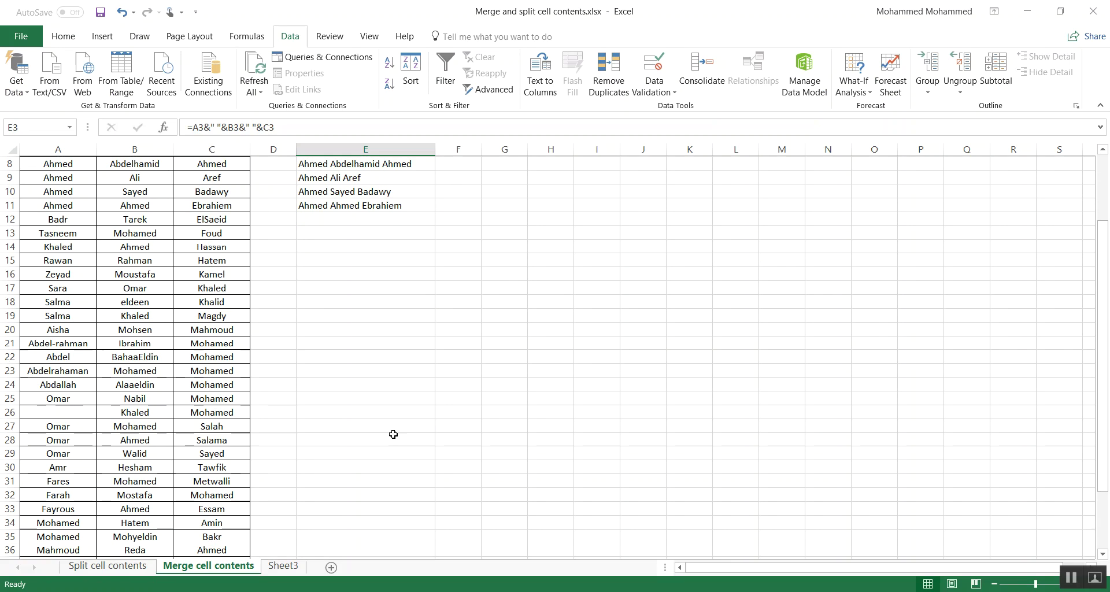
{"action": "left_click", "coordinate": [407, 201]}
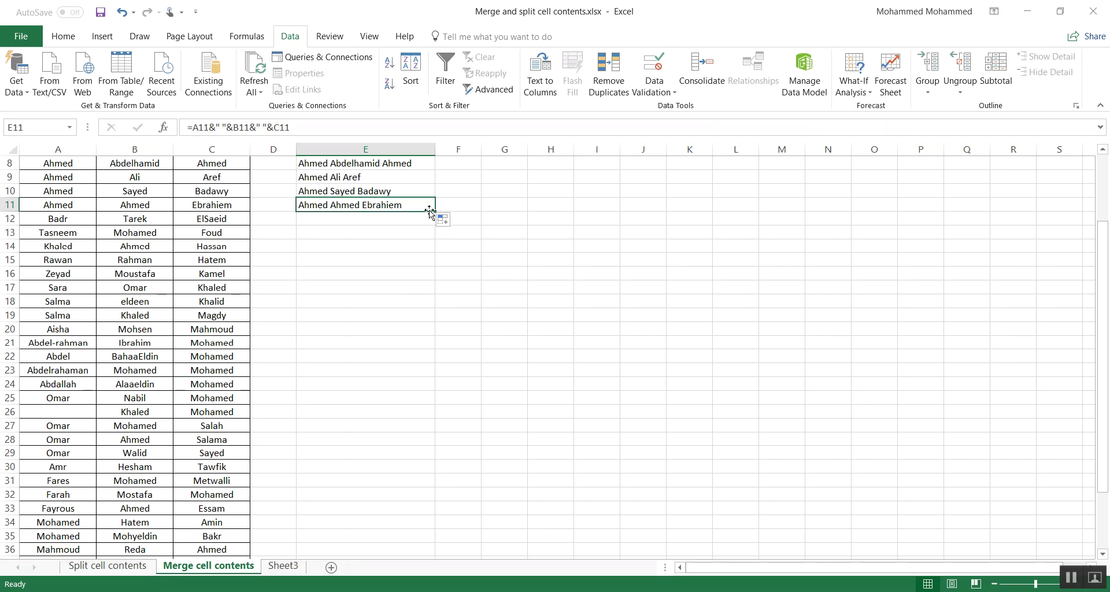
{"action": "left_click_drag", "start_coordinate": [436, 211], "coordinate": [409, 512]}
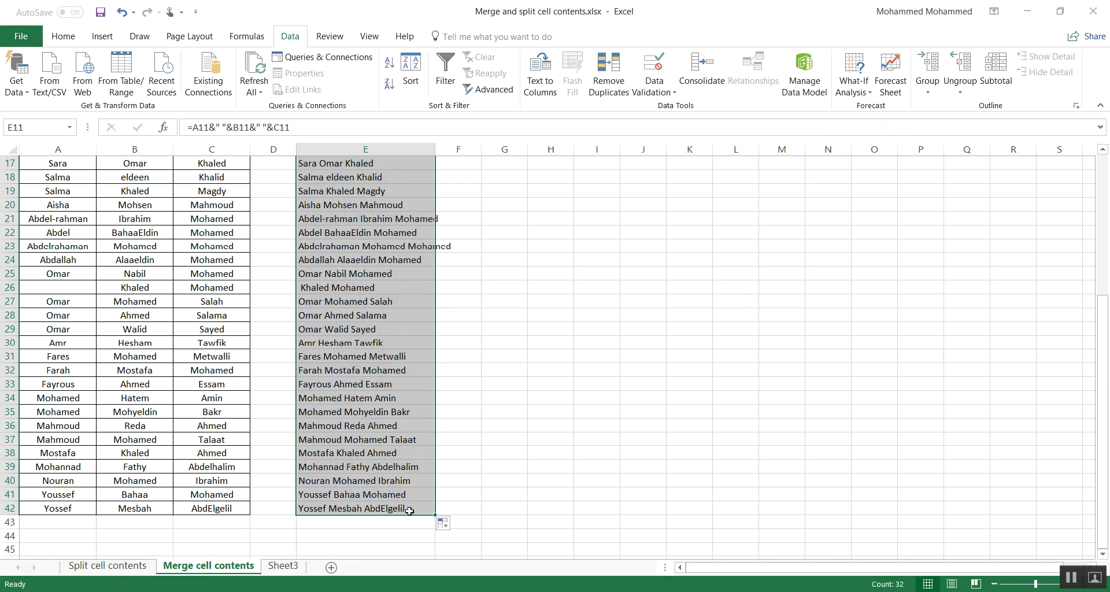
{"action": "key", "text": "Up"}
{"action": "key", "text": "ctrl+Up"}
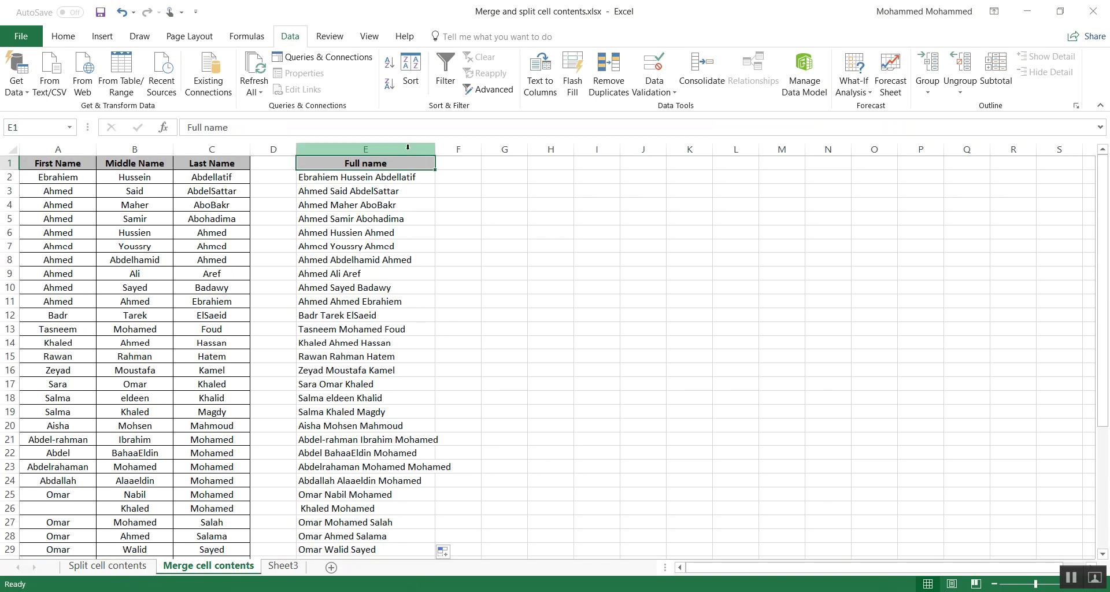
{"action": "double_click", "coordinate": [435, 149]}
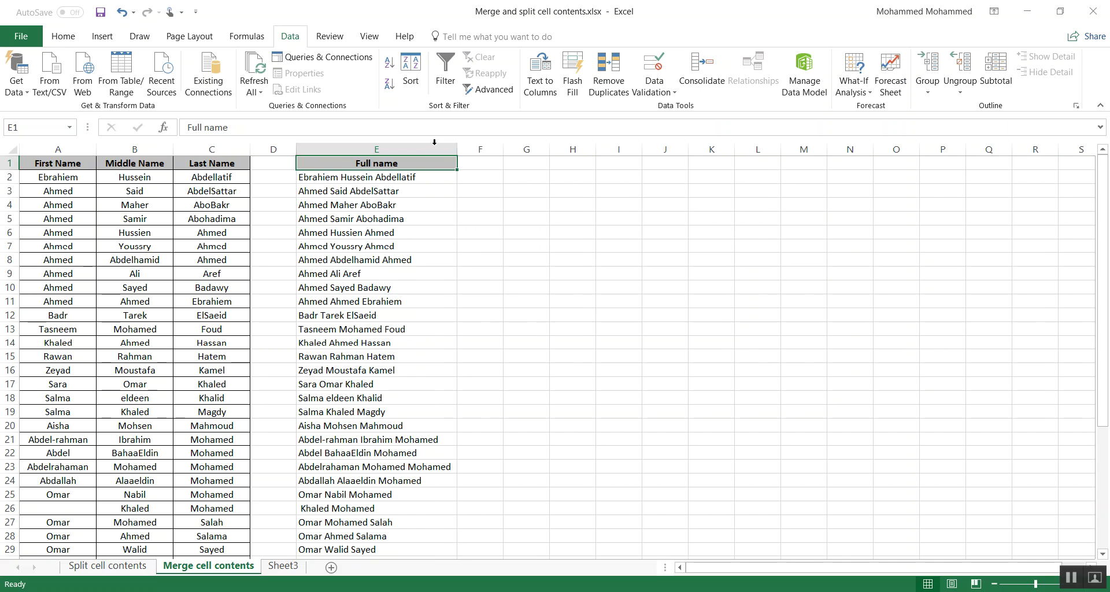
{"action": "key", "text": "Right"}
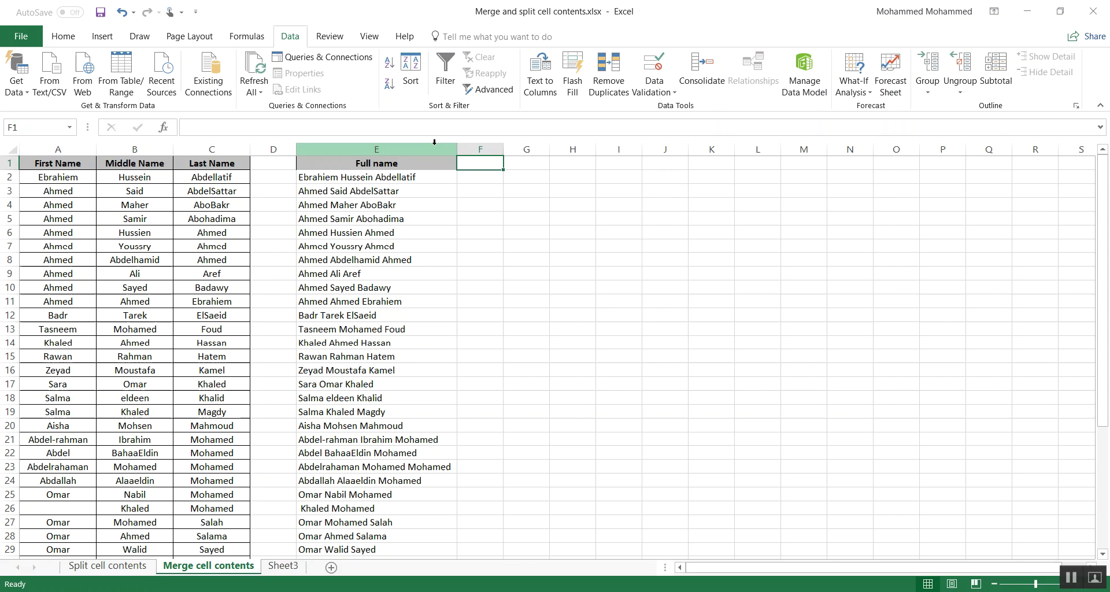
{"action": "type", "text": "Another f"}
{"action": "type", "text": "ormat"}
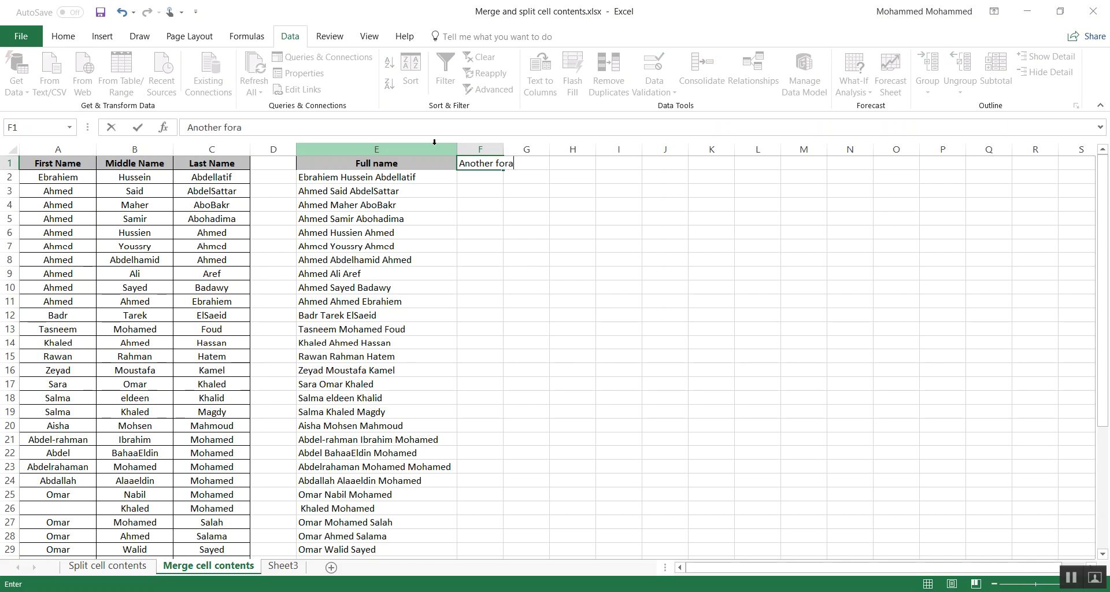
{"action": "key", "text": "Return"}
{"action": "type", "text": "="}
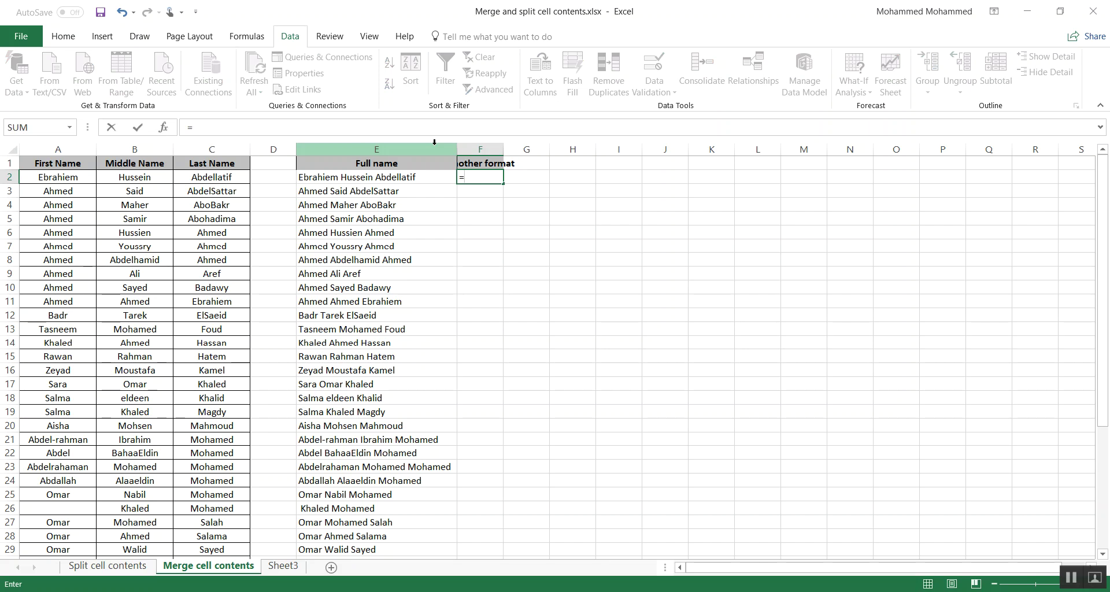
{"action": "key", "text": "Left"}
{"action": "key", "text": "Left"}
{"action": "key", "text": "Left"}
{"action": "key", "text": "Left"}
{"action": "key", "text": "Right"}
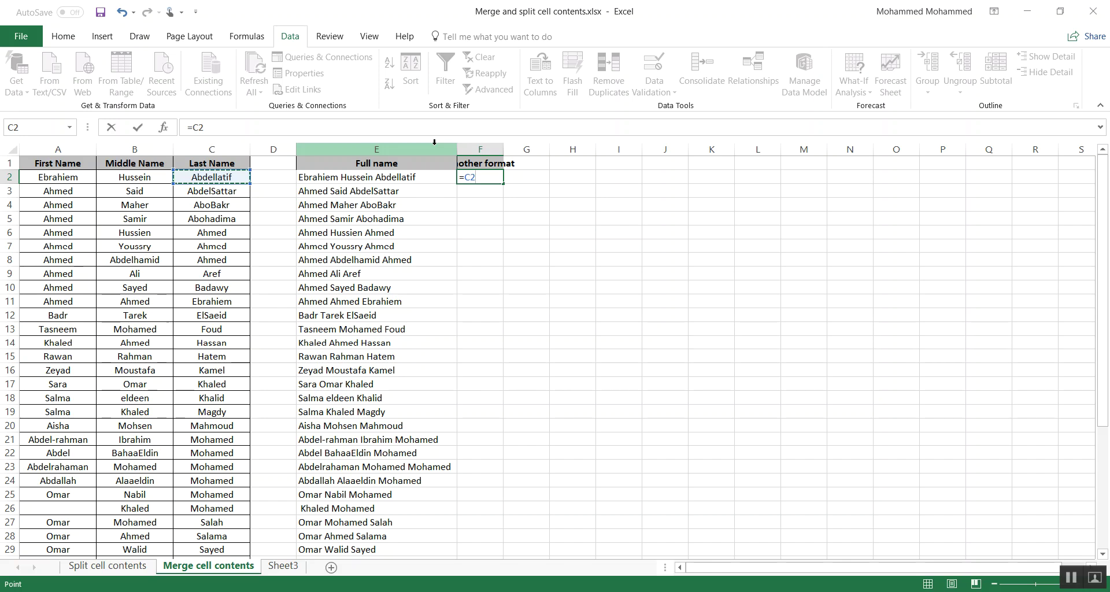
{"action": "type", "text": "&"}
{"action": "type", "text": "\","}
{"action": "type", "text": " )"}
{"action": "type", "text": "\""}
{"action": "type", "text": "&"}
{"action": "key", "text": "Left"}
{"action": "key", "text": "Left"}
{"action": "key", "text": "Left"}
{"action": "key", "text": "Left"}
{"action": "key", "text": "Left"}
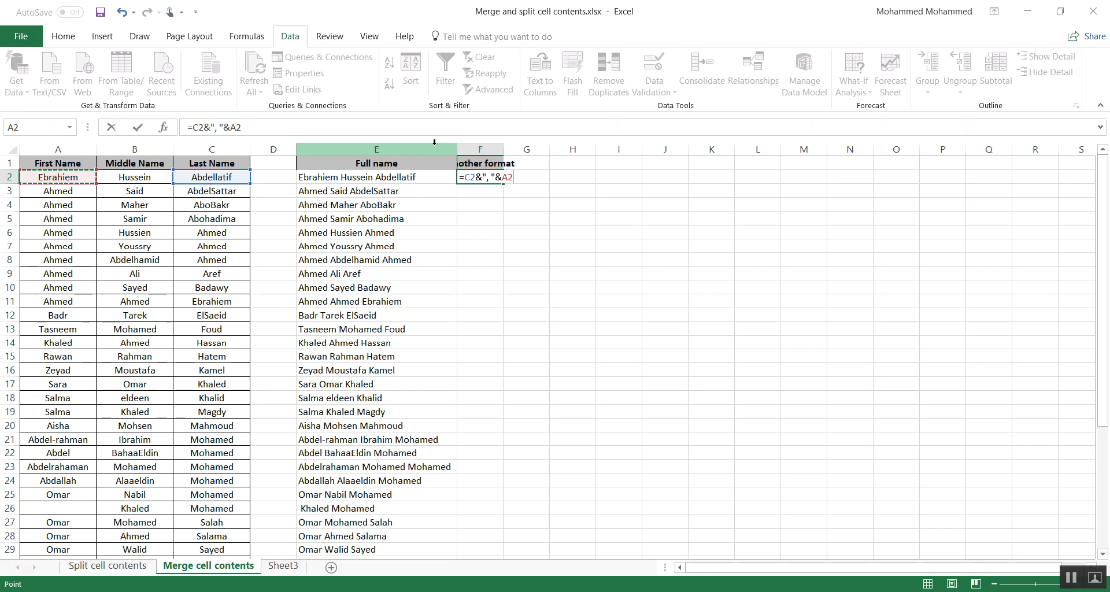
{"action": "type", "text": "&\" \""}
{"action": "type", "text": "&"}
{"action": "type", "text": "B2"}
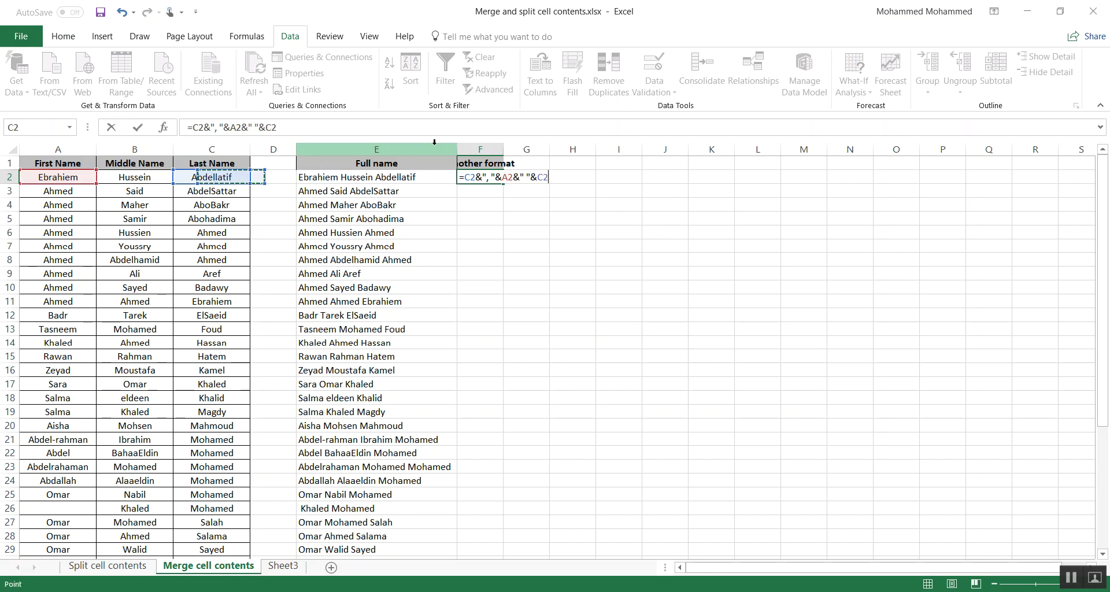
{"action": "key", "text": "ctrl+Return"}
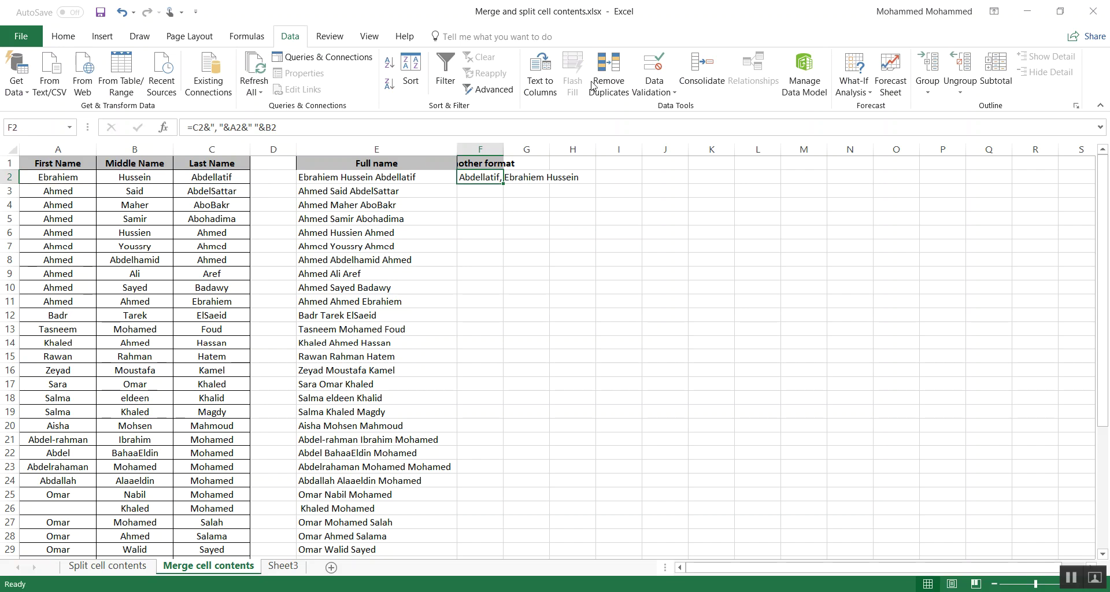
Fill F2's formula down every row of column F, autofit the column, and return to A1.
{"action": "double_click", "coordinate": [503, 184]}
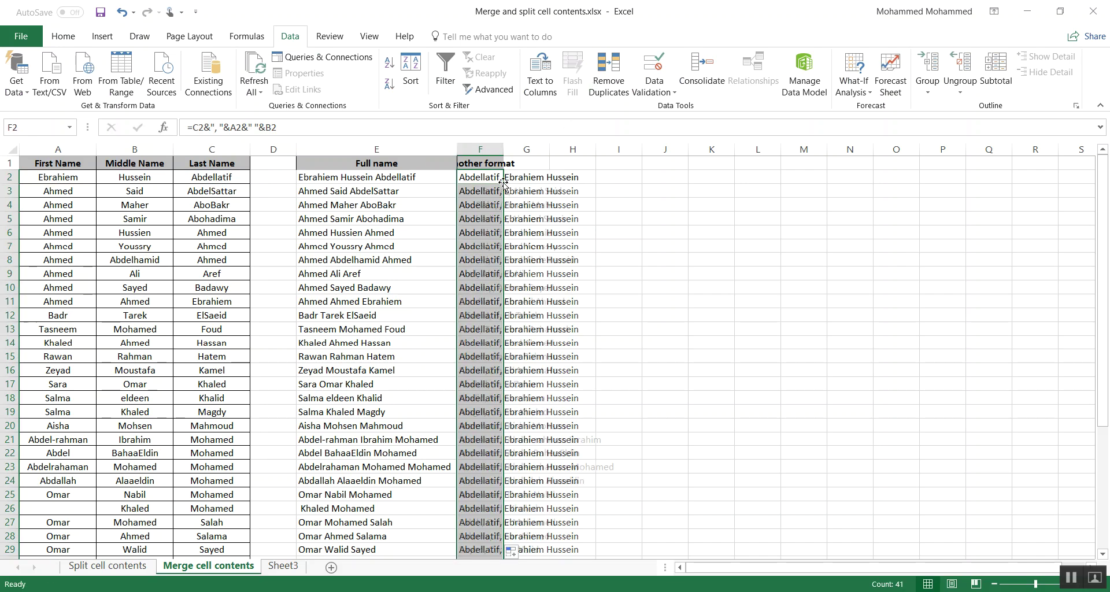
{"action": "double_click", "coordinate": [504, 149]}
{"action": "left_click", "coordinate": [571, 340]}
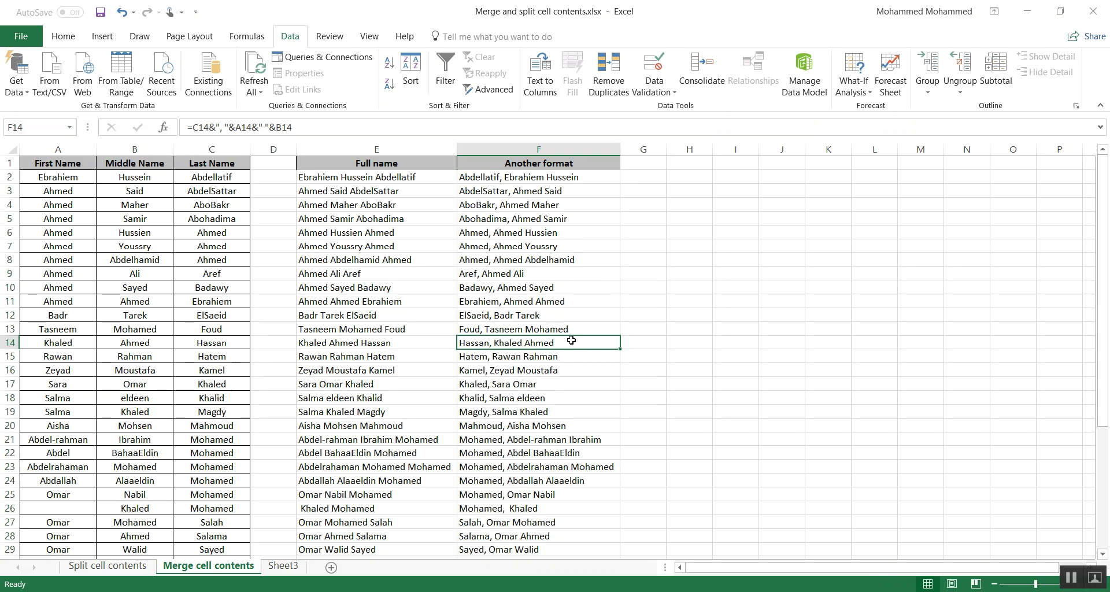
{"action": "scroll", "coordinate": [571, 340], "scroll_direction": "down", "scroll_amount": 3}
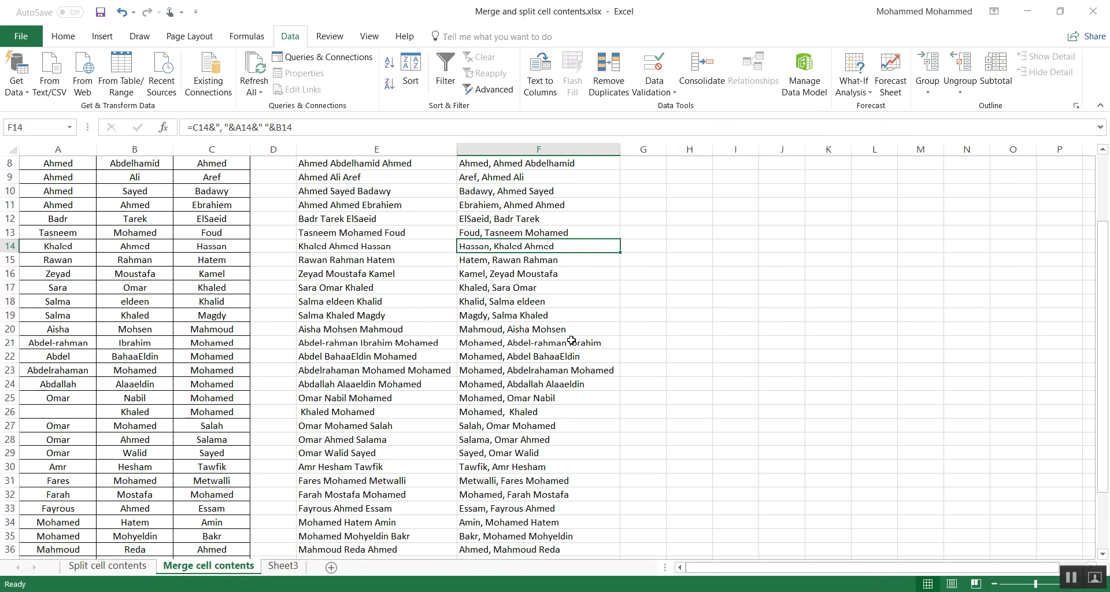
{"action": "key", "text": "ctrl+Up"}
{"action": "key", "text": "ctrl+Left"}
{"action": "key", "text": "ctrl+Left"}
{"action": "key", "text": "ctrl+Left"}
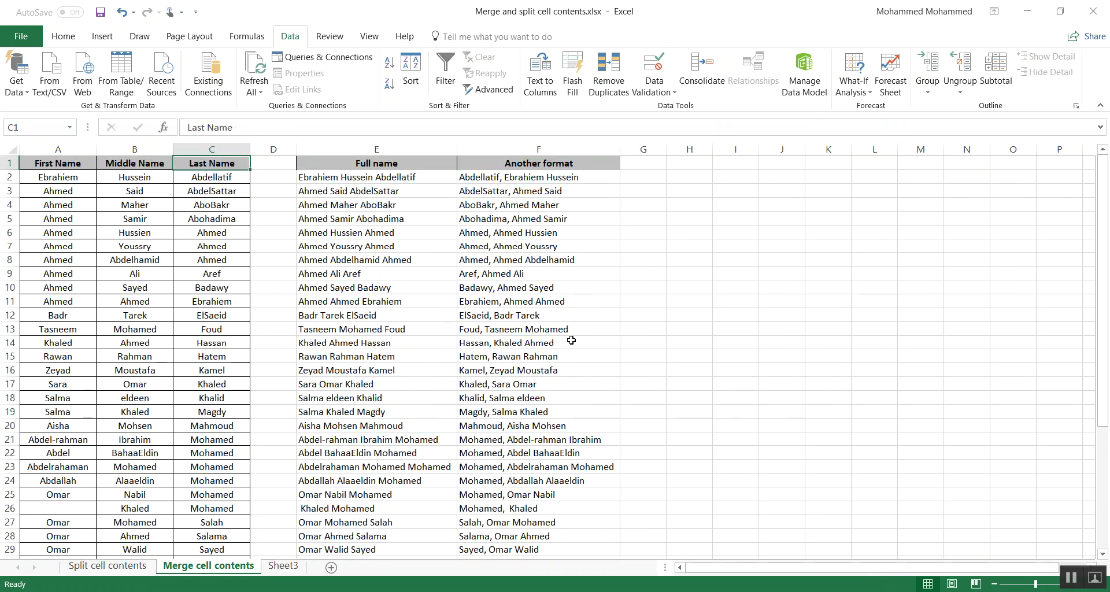